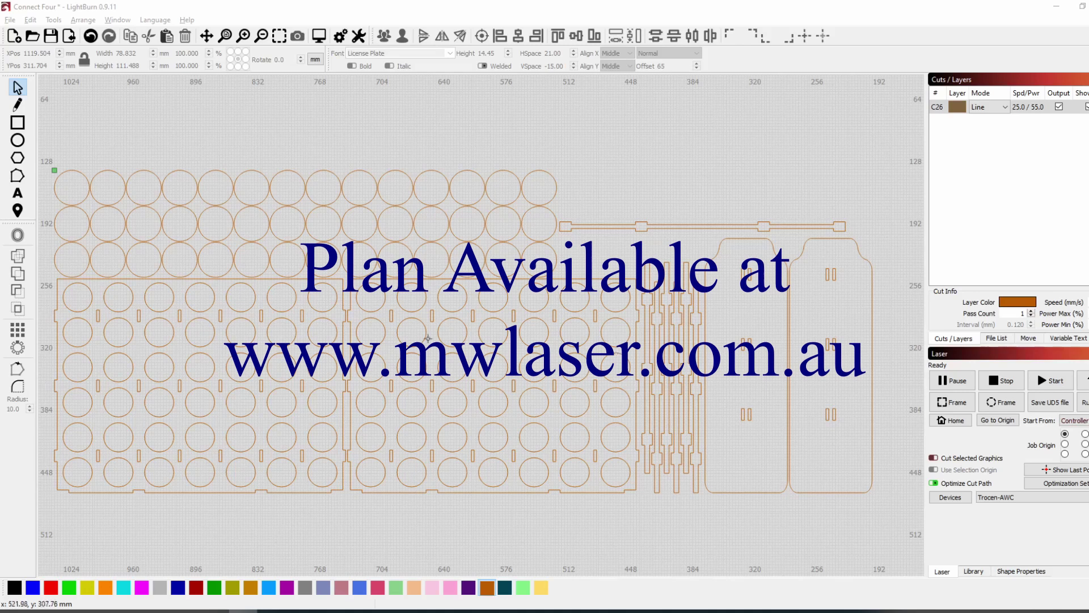
- Zoom out, then back in on the empty area left of the counter circles and boards
{"action": "scroll", "coordinate": [240, 316], "scroll_direction": "down", "scroll_amount": 2}
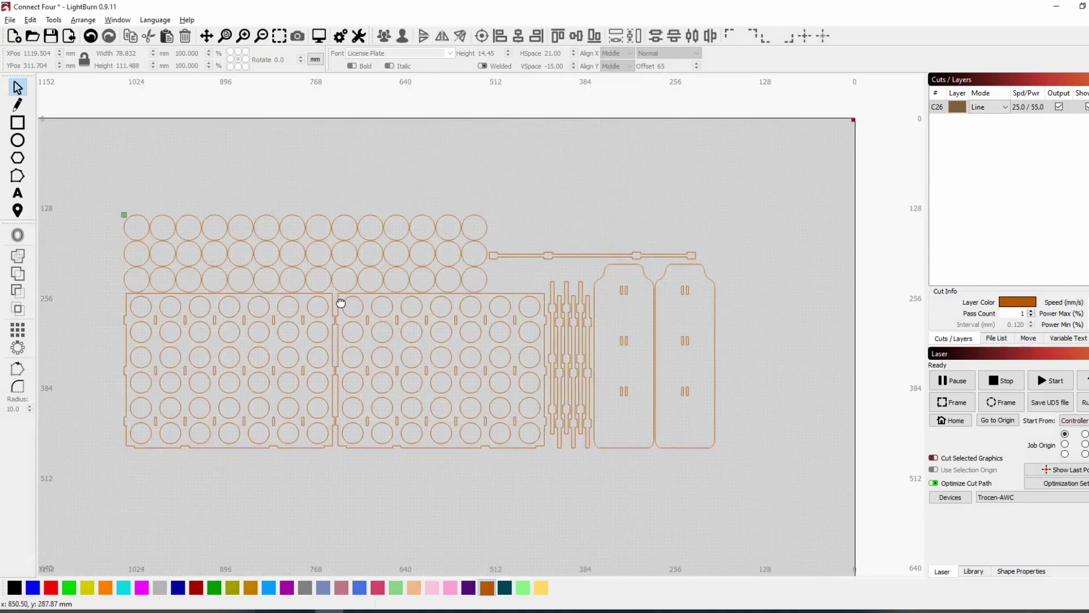
{"action": "scroll", "coordinate": [340, 303], "scroll_direction": "down", "scroll_amount": 3}
{"action": "scroll", "coordinate": [515, 282], "scroll_direction": "up", "scroll_amount": 3}
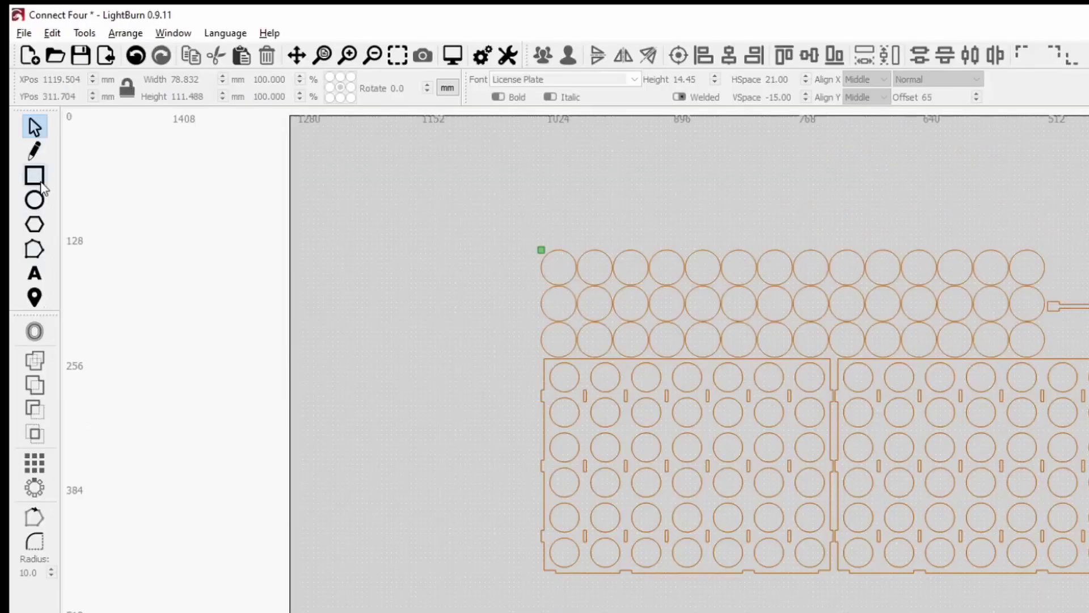
- Draw a tall 70 × 221 mm board rectangle and small 15 × 37 mm tabs beside its left edge
{"action": "left_click", "coordinate": [37, 177]}
{"action": "left_click_drag", "start_coordinate": [445, 363], "coordinate": [459, 475]}
{"action": "mouse_move", "coordinate": [469, 521]}
{"action": "left_mouse_down"}
{"action": "mouse_move", "coordinate": [492, 583]}
{"action": "mouse_move", "coordinate": [514, 580]}
{"action": "left_mouse_up"}
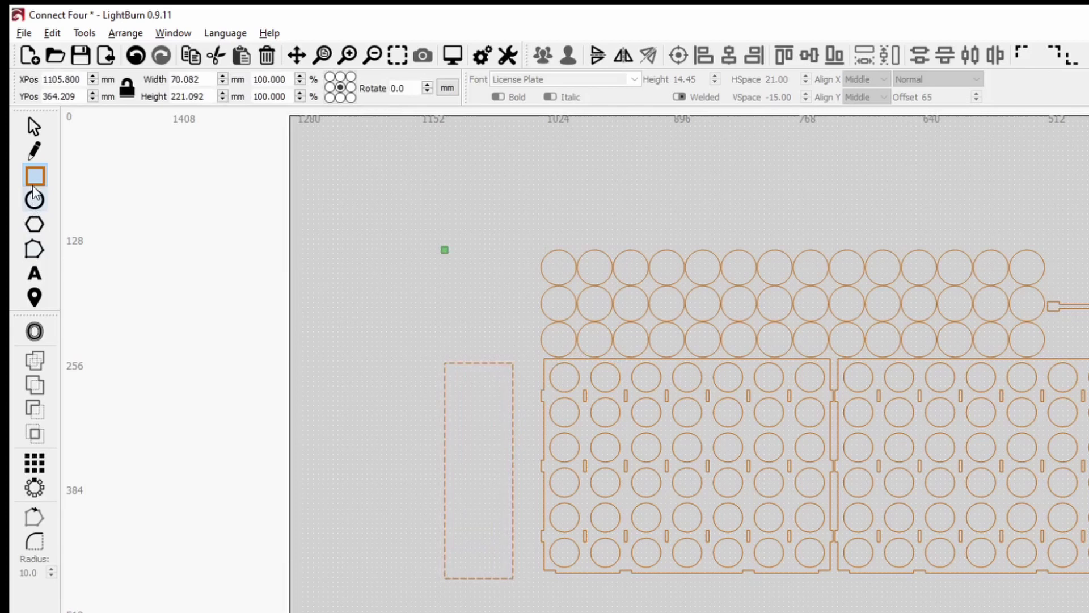
{"action": "left_click_drag", "start_coordinate": [421, 380], "coordinate": [436, 416]}
{"action": "left_click_drag", "start_coordinate": [413, 495], "coordinate": [435, 537]}
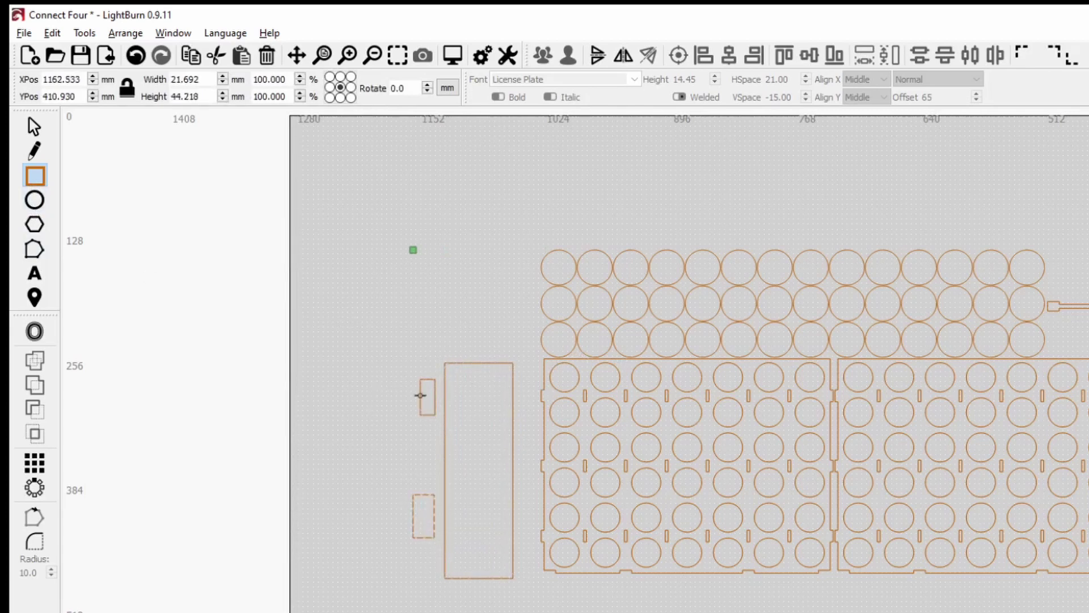
- Delete the extra hand-drawn tab and paste a copy of the upper tab lower down
{"action": "key", "text": "Escape"}
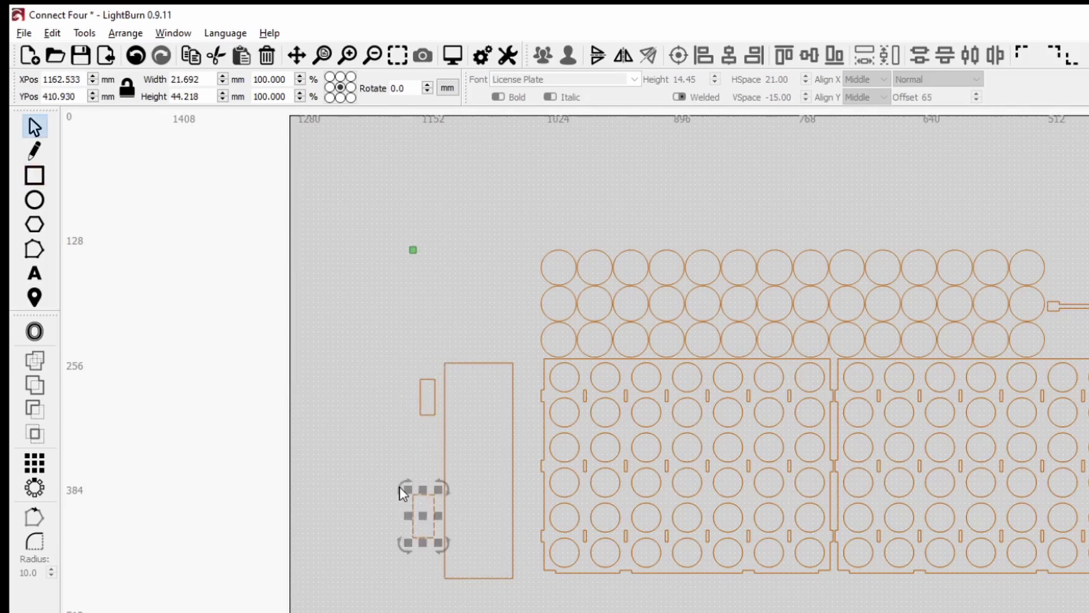
{"action": "key", "text": "Delete"}
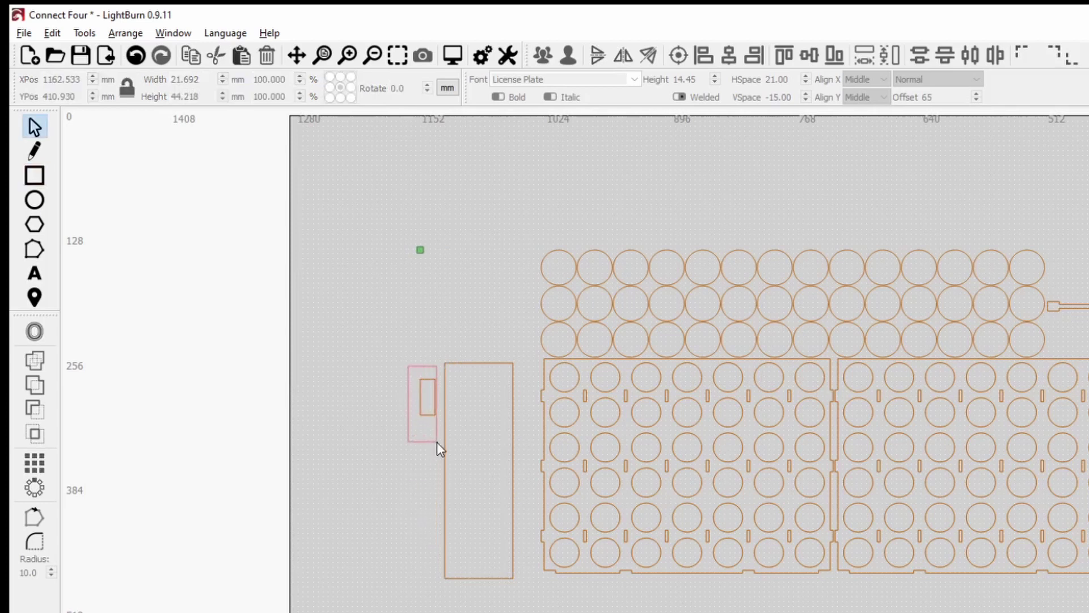
{"action": "left_click", "coordinate": [432, 414]}
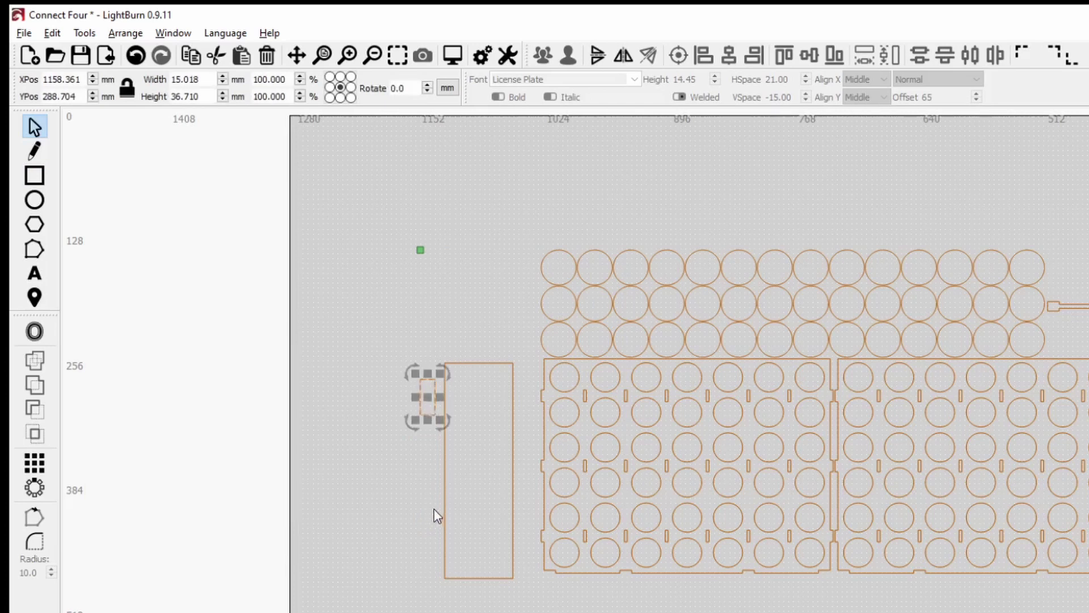
{"action": "key", "text": "ctrl+v"}
{"action": "left_click", "coordinate": [392, 358]}
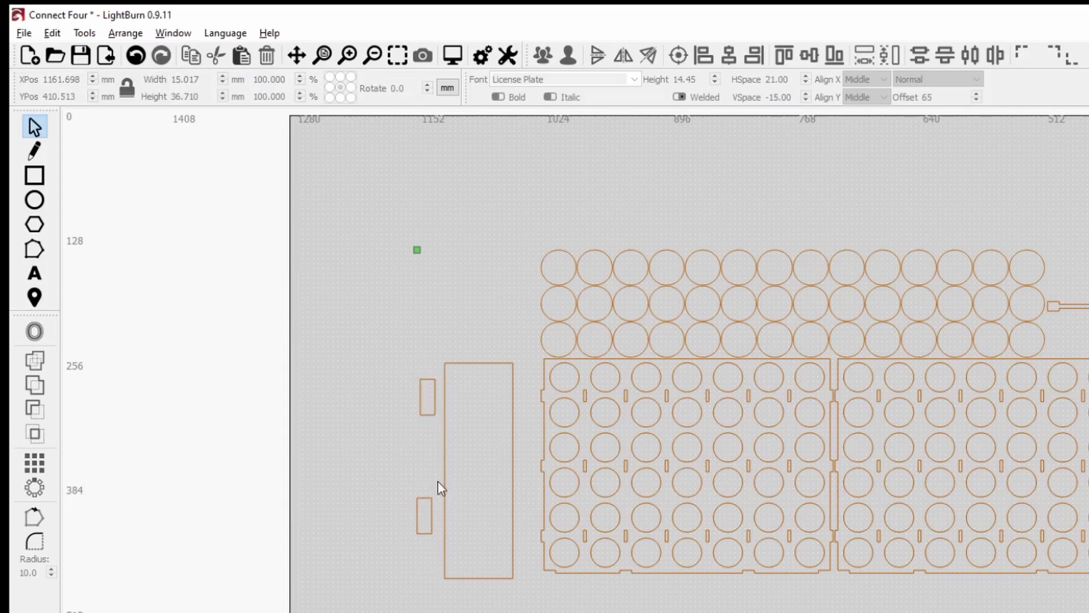
- Line the two tabs up in one column and centre them vertically on the tall board
{"action": "left_click_drag", "start_coordinate": [393, 357], "coordinate": [439, 563]}
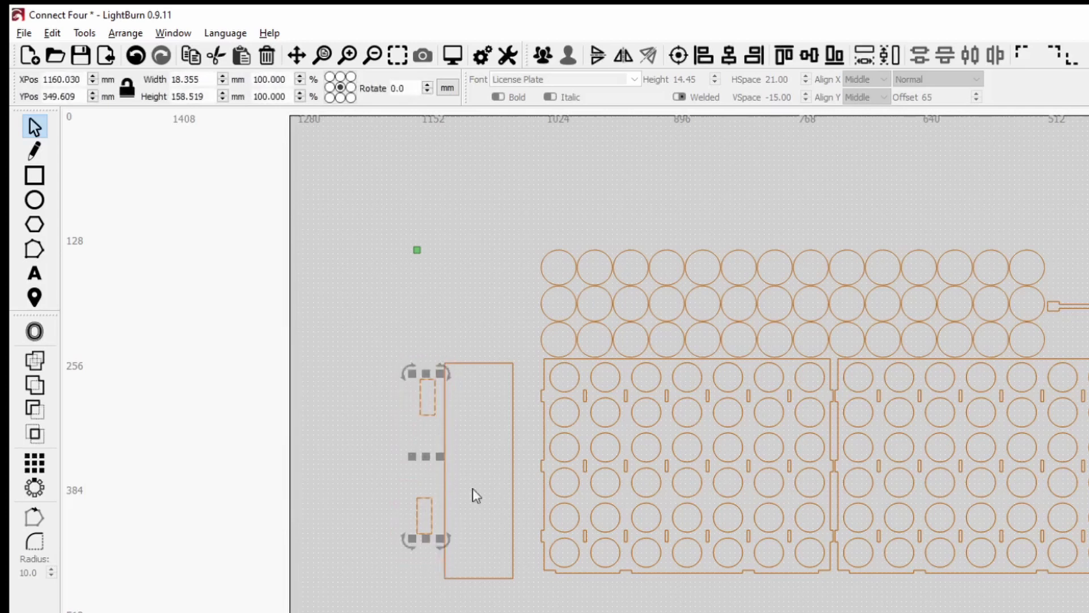
{"action": "left_click", "coordinate": [728, 61]}
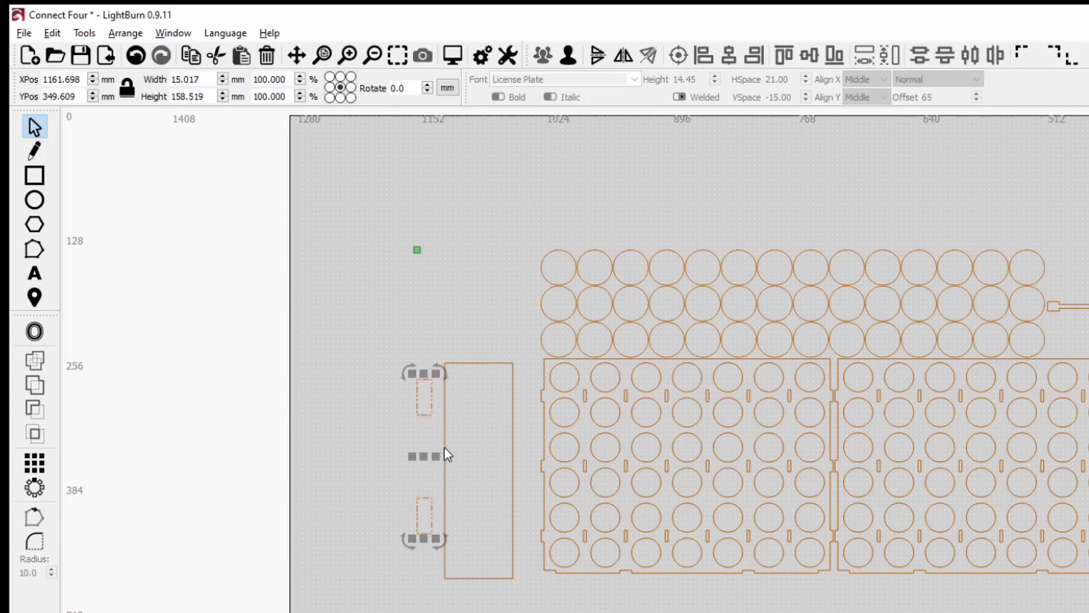
{"action": "left_click", "coordinate": [444, 447], "text": "shift"}
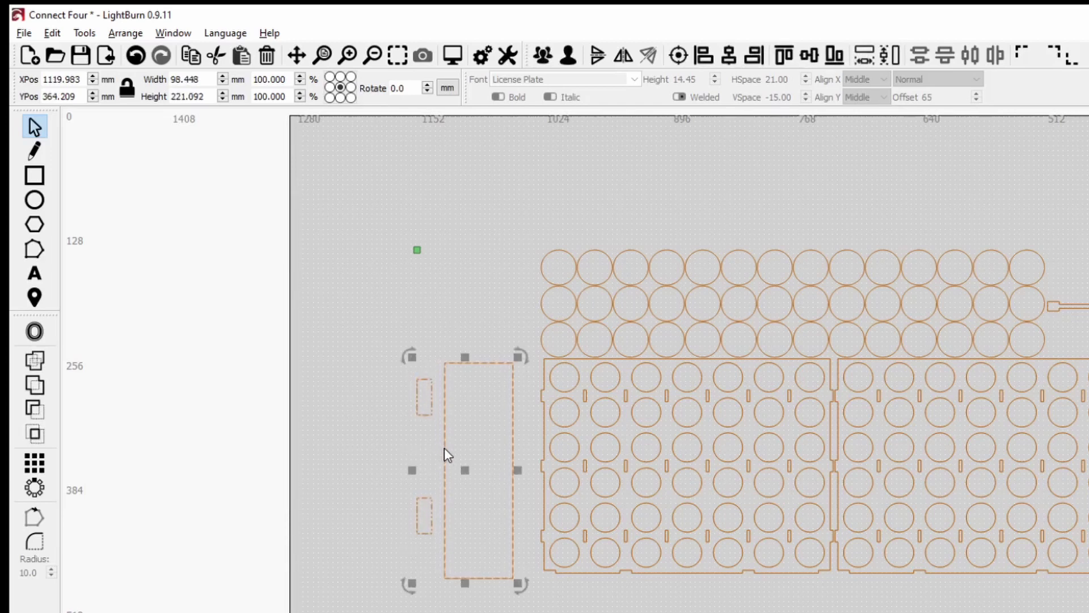
{"action": "left_click", "coordinate": [810, 57]}
{"action": "left_click", "coordinate": [331, 420]}
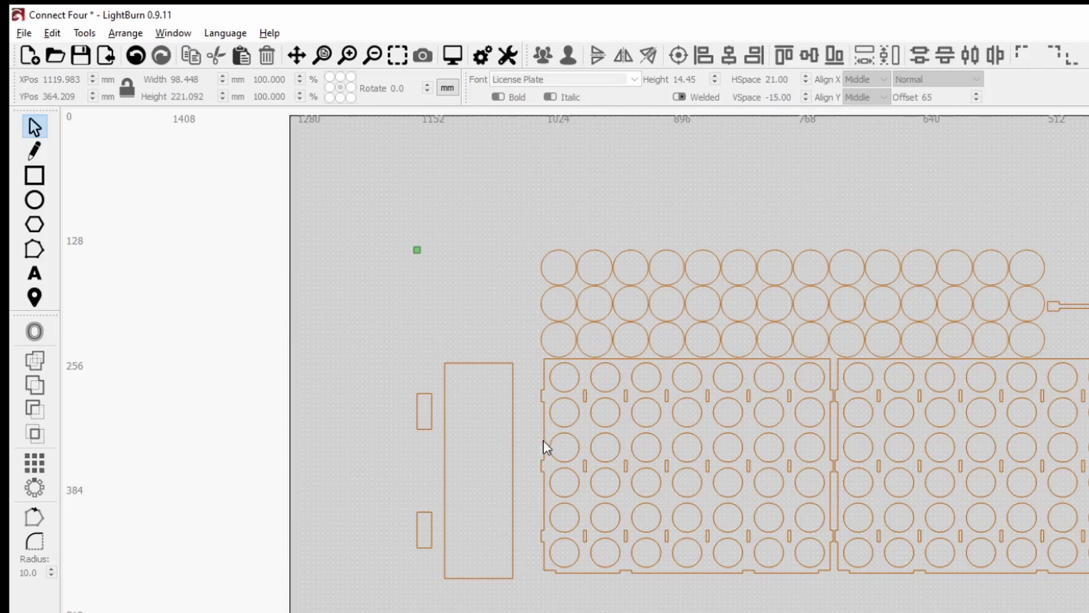
{"action": "left_click_drag", "start_coordinate": [394, 343], "coordinate": [533, 611]}
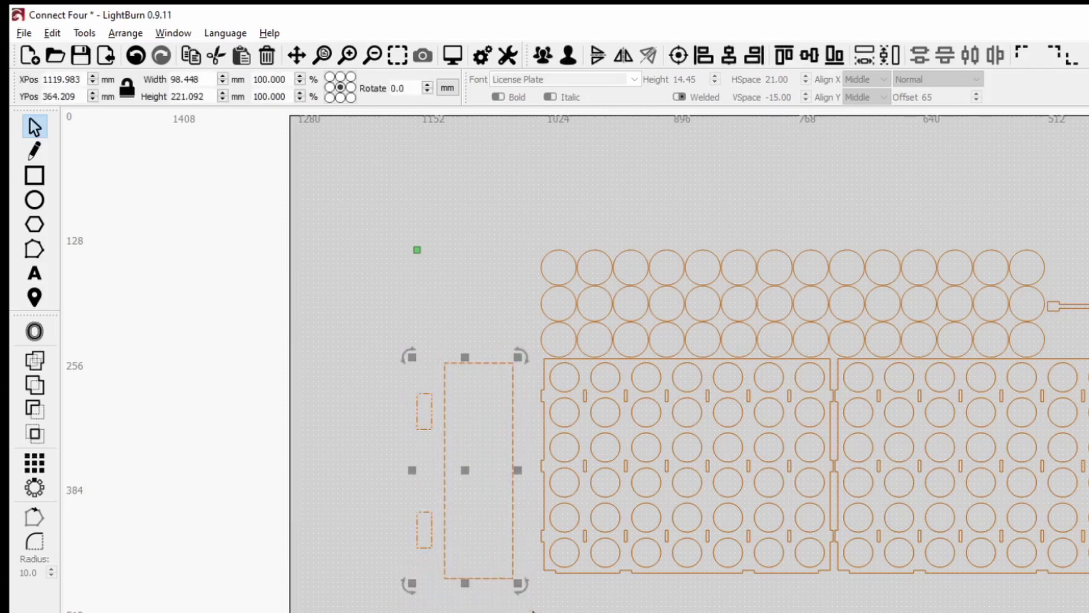
- Move the tabs horizontally together so they butt against the board's left edge
{"action": "left_click", "coordinate": [125, 33]}
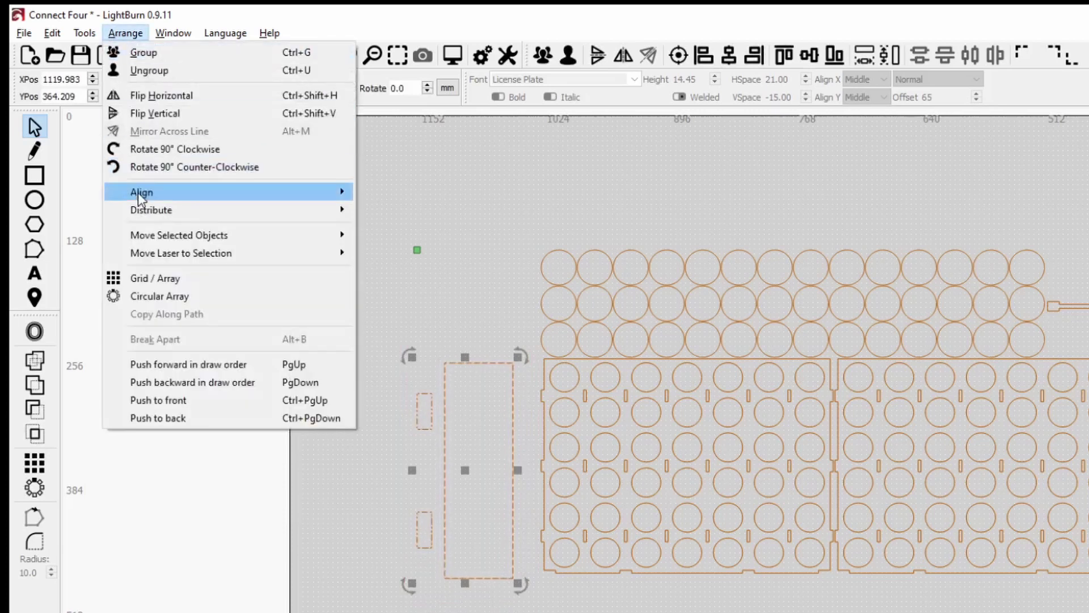
{"action": "mouse_move", "coordinate": [146, 211]}
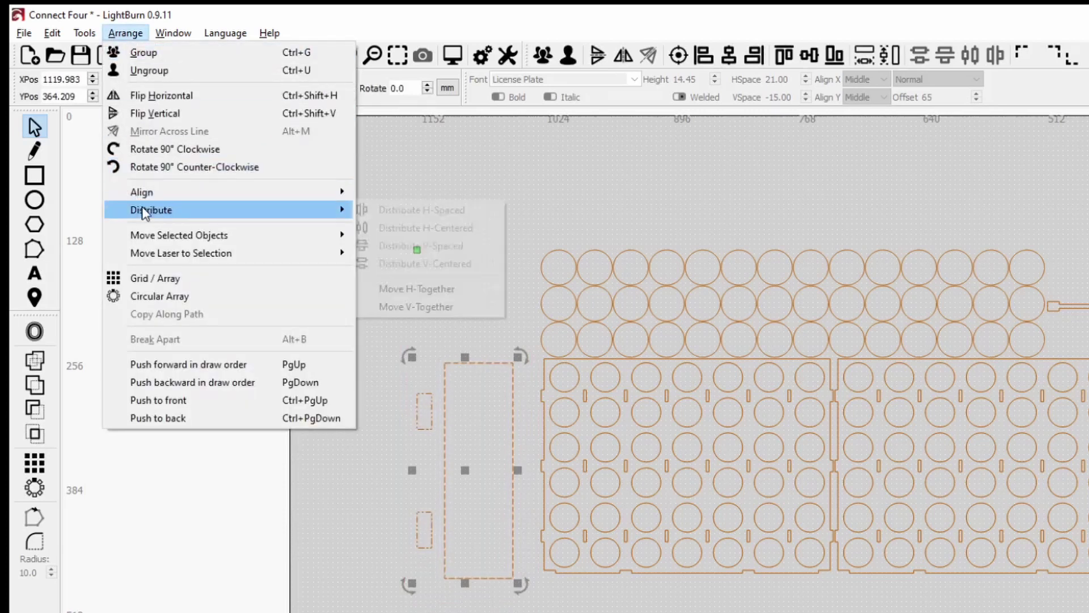
{"action": "left_click", "coordinate": [405, 290]}
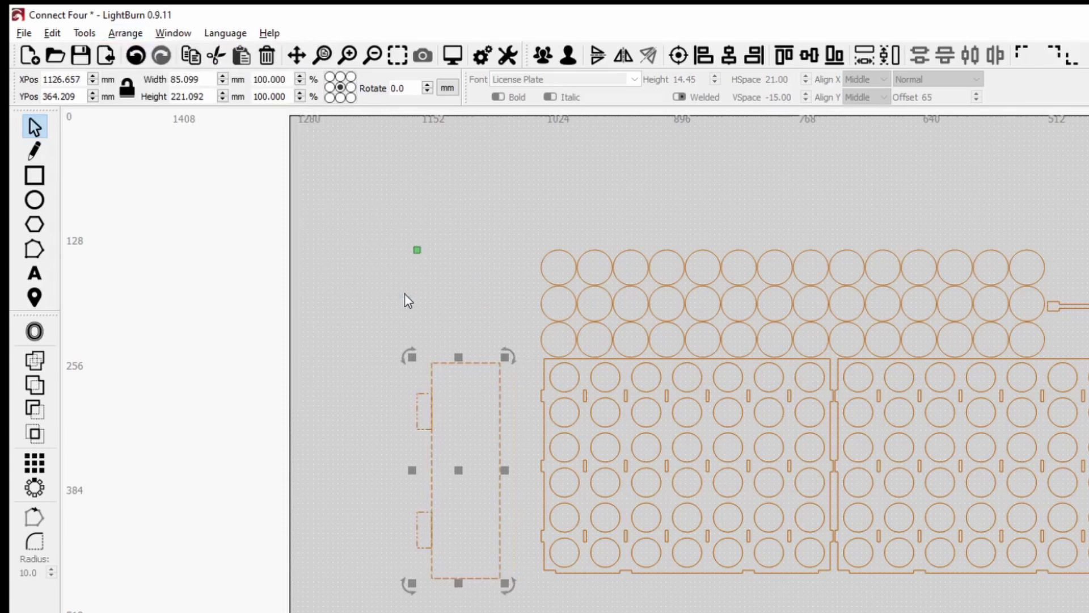
{"action": "left_click", "coordinate": [481, 382]}
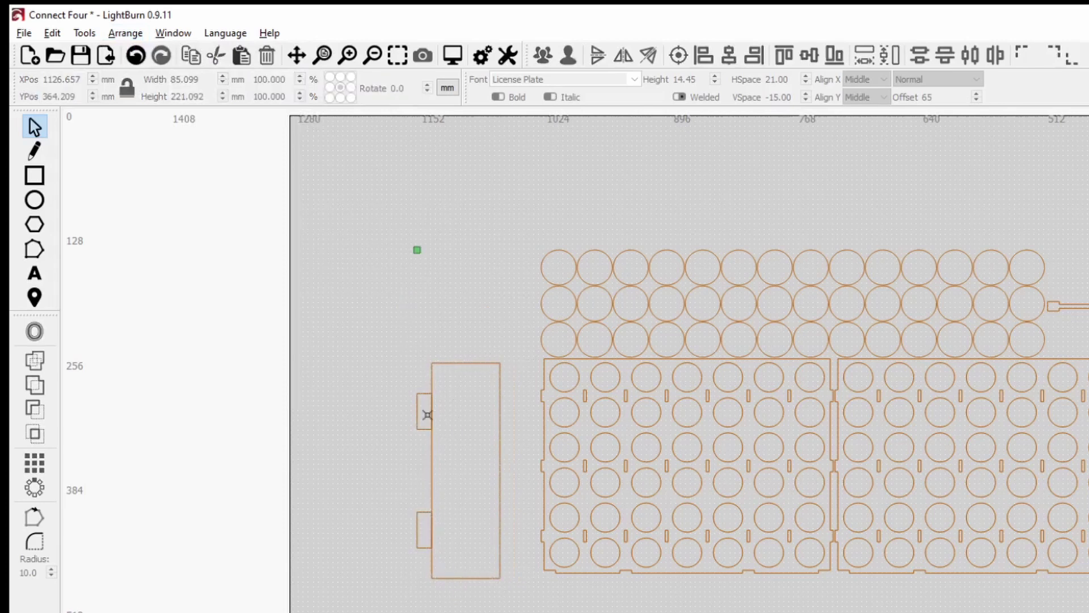
{"action": "left_click", "coordinate": [455, 364]}
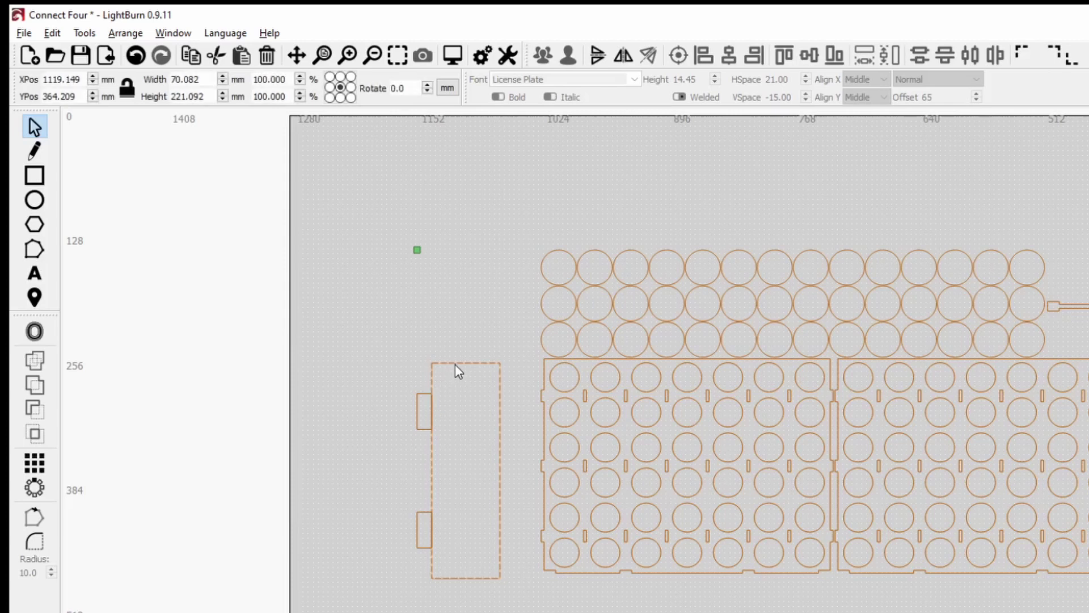
{"action": "left_click", "coordinate": [423, 393], "text": "shift"}
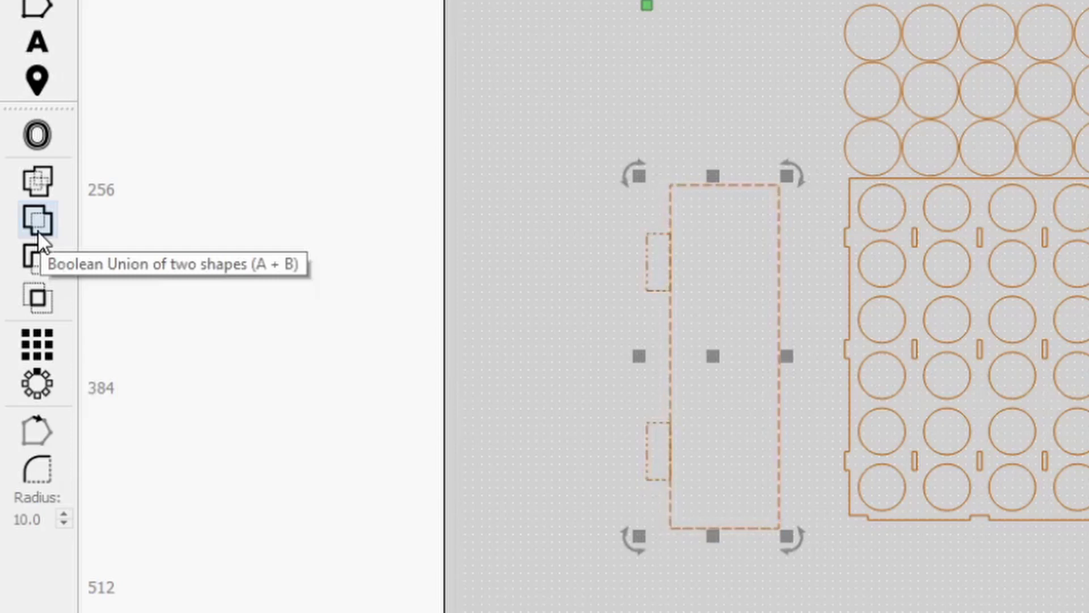
- Merge the board and tabs into one outline, then undo back to separate pieces
{"action": "left_click", "coordinate": [37, 230]}
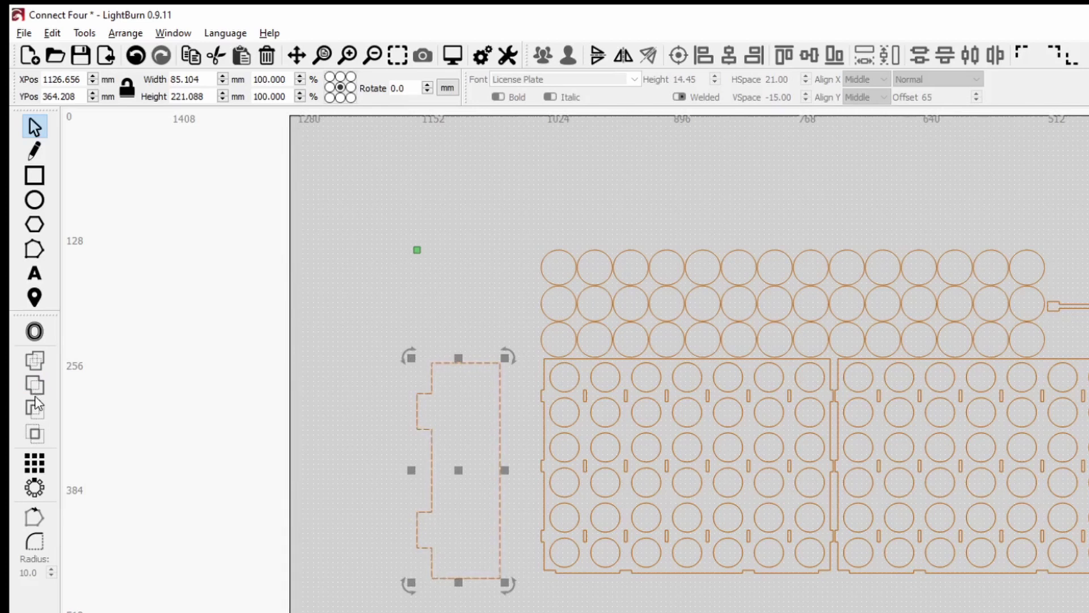
{"action": "left_click", "coordinate": [278, 442]}
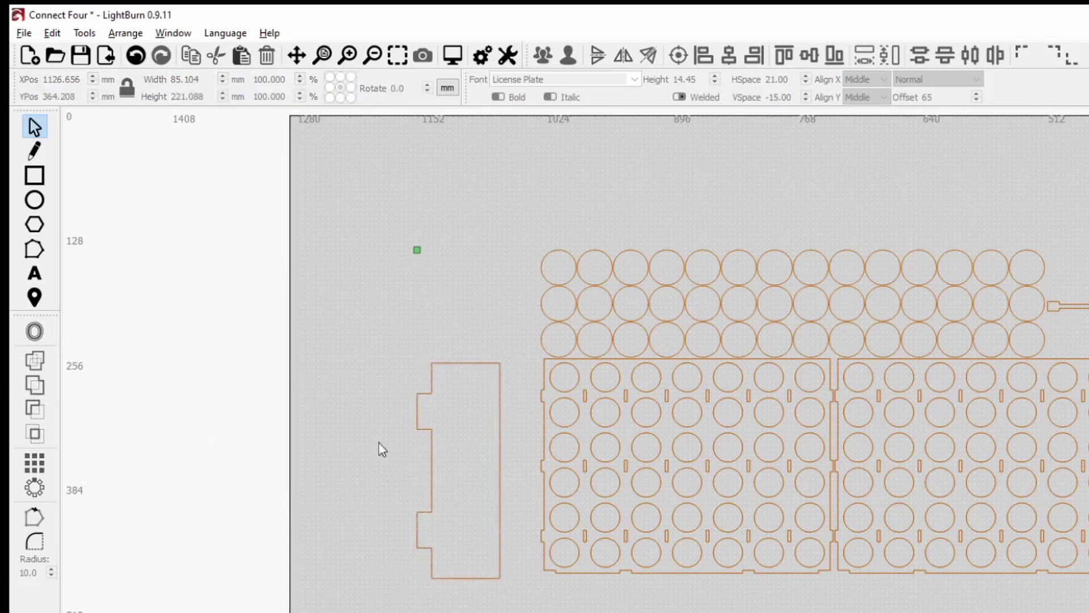
{"action": "left_click", "coordinate": [427, 466]}
{"action": "key", "text": "ctrl+z"}
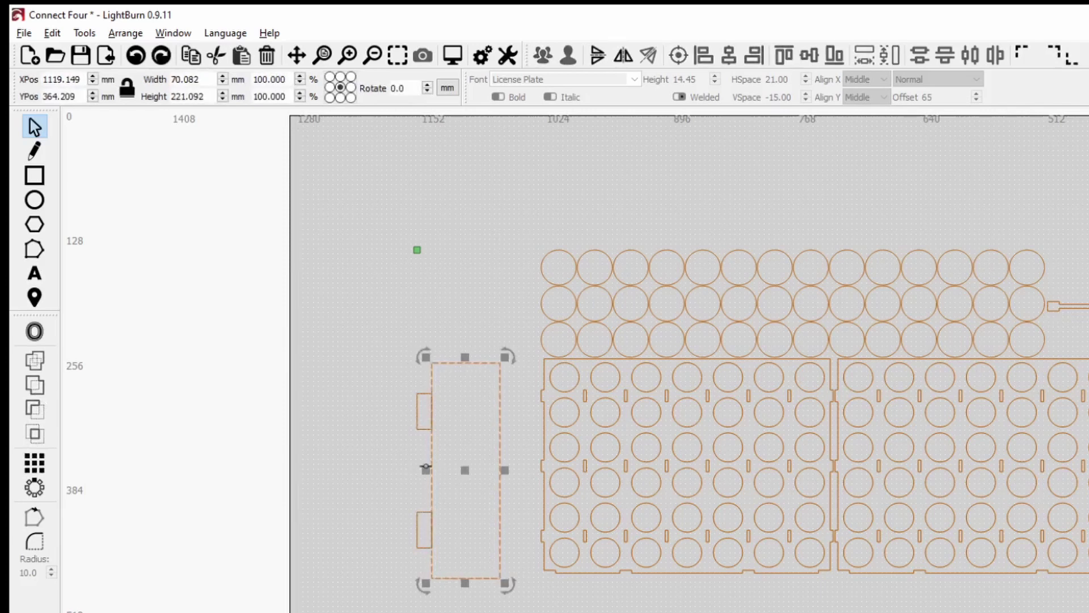
- Paste a copy of the two small tabs to the left of the tall board
{"action": "left_click", "coordinate": [387, 451]}
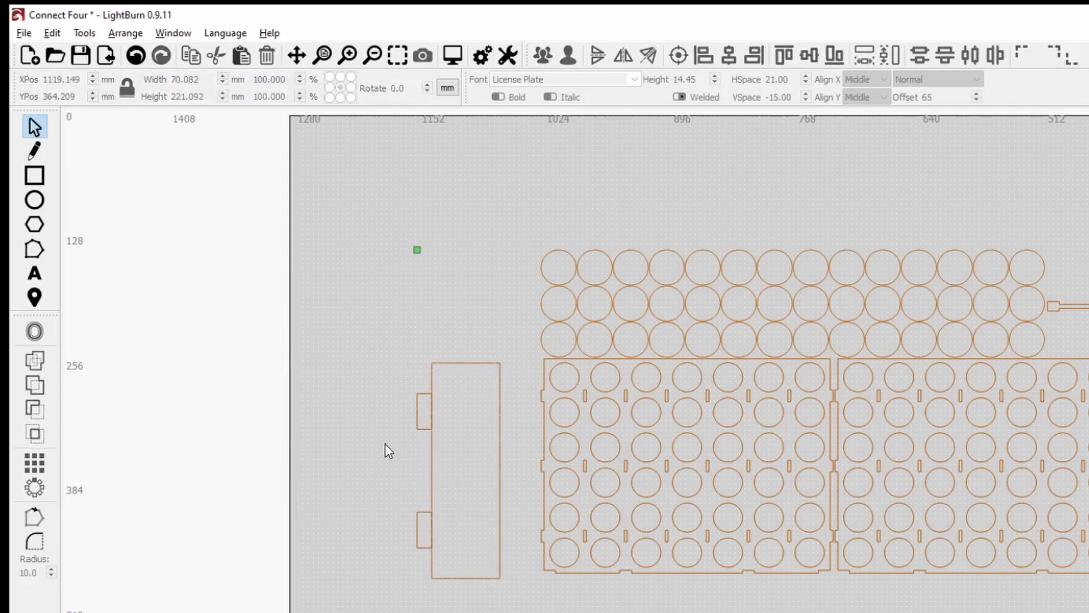
{"action": "left_click", "coordinate": [418, 414]}
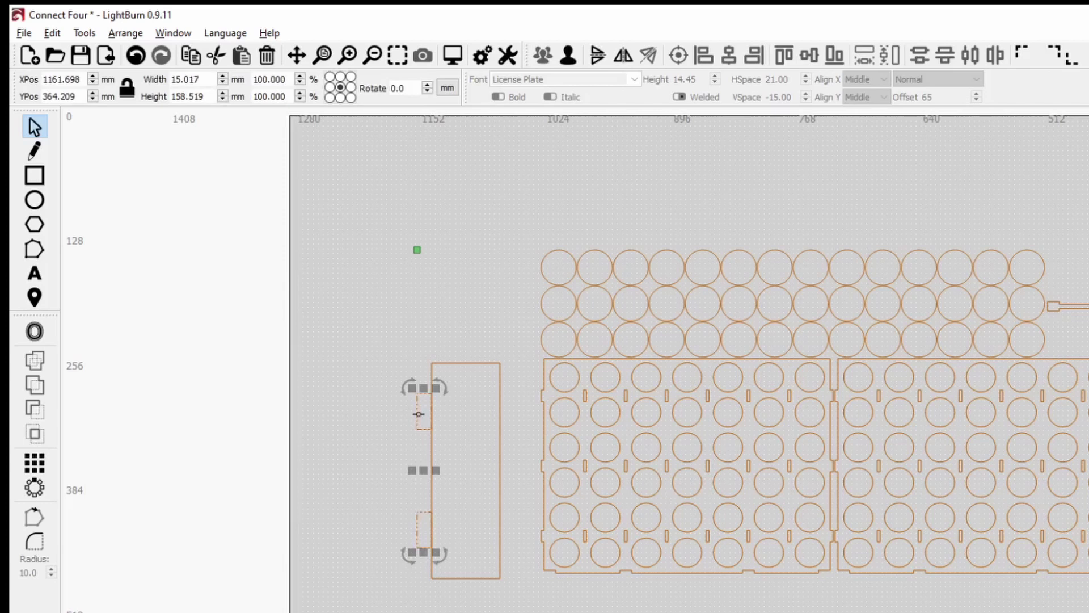
{"action": "key", "text": "ctrl+v"}
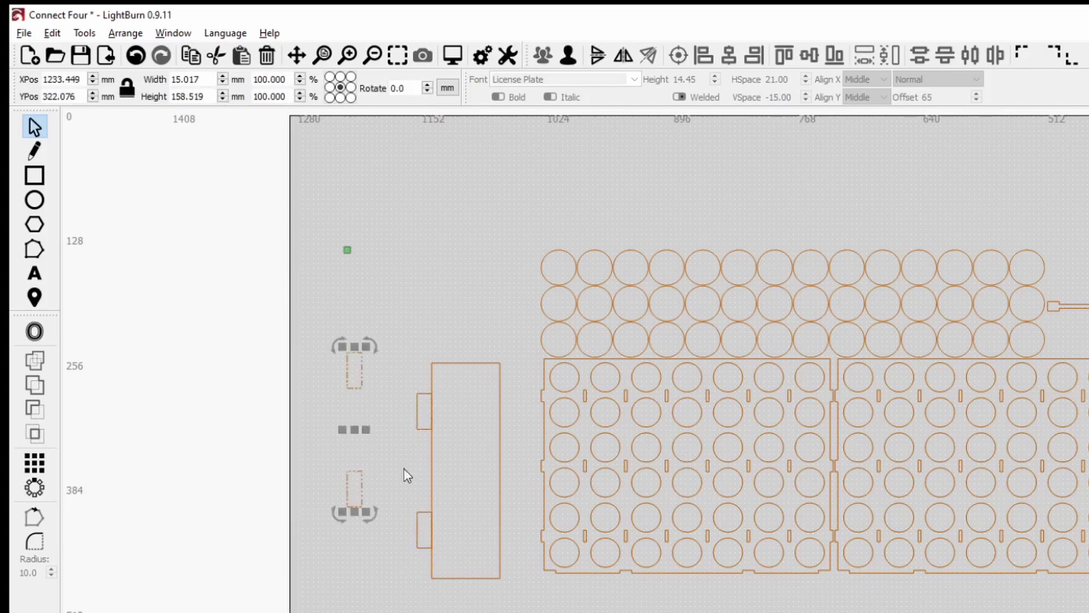
- Union the side panel and its two left tabs into one outline
{"action": "left_click_drag", "start_coordinate": [407, 354], "coordinate": [522, 608]}
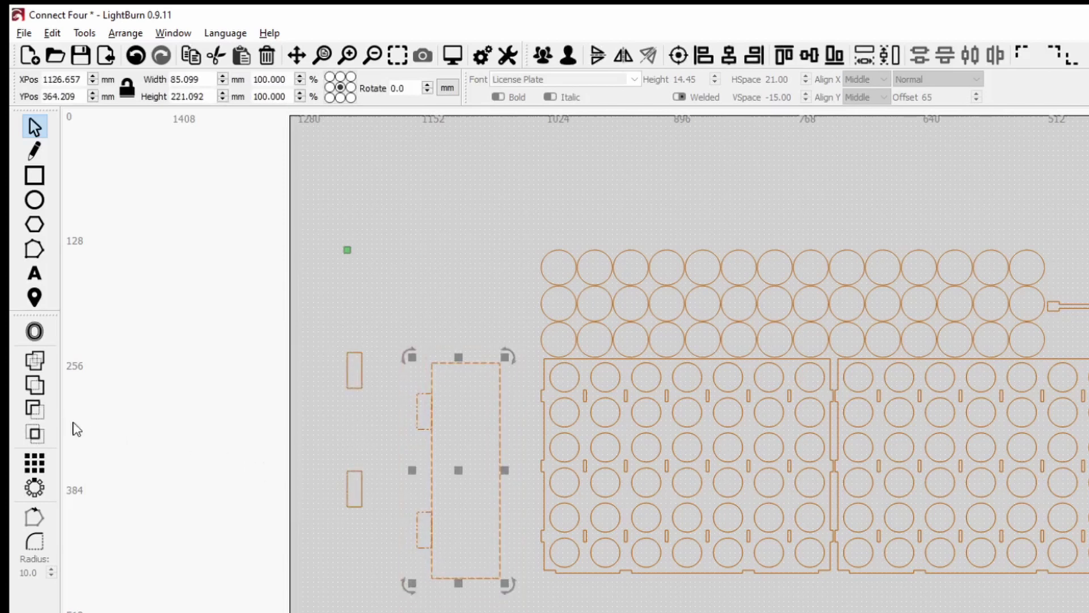
{"action": "left_click", "coordinate": [39, 390]}
{"action": "left_click", "coordinate": [342, 451]}
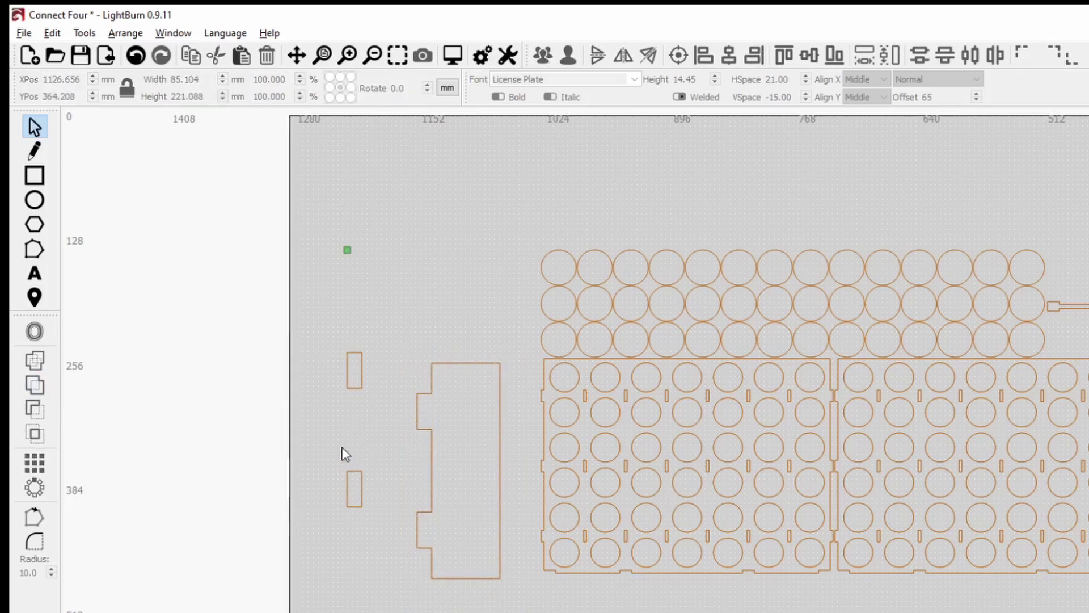
- Place the tab copies inside the panel, centred vertically and flush with its right edge
{"action": "left_click", "coordinate": [361, 366]}
{"action": "left_click_drag", "start_coordinate": [361, 365], "coordinate": [479, 429]}
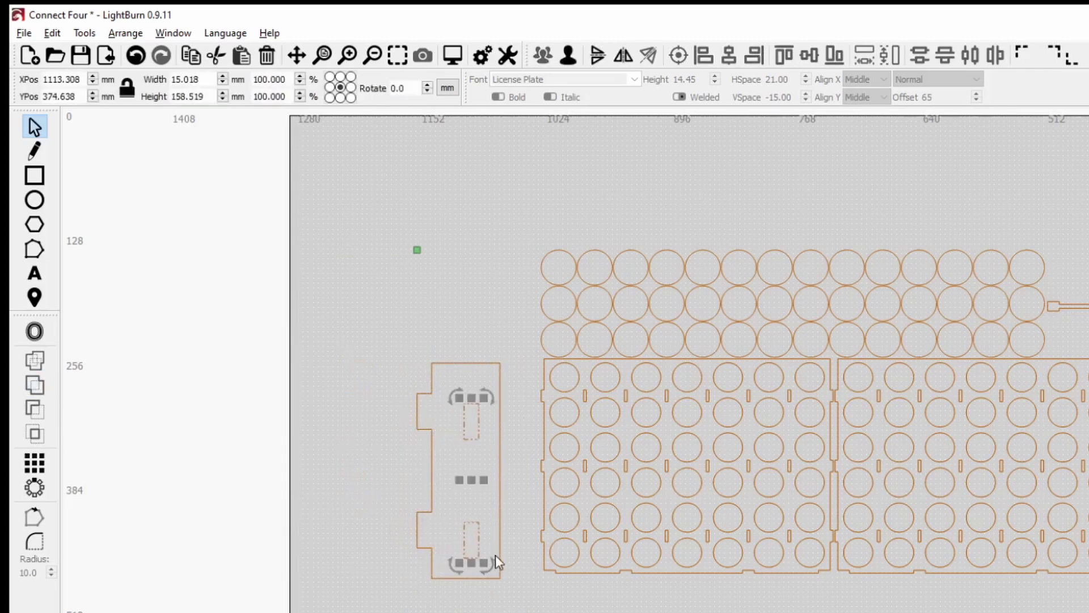
{"action": "scroll", "coordinate": [500, 475], "scroll_direction": "up", "scroll_amount": 5}
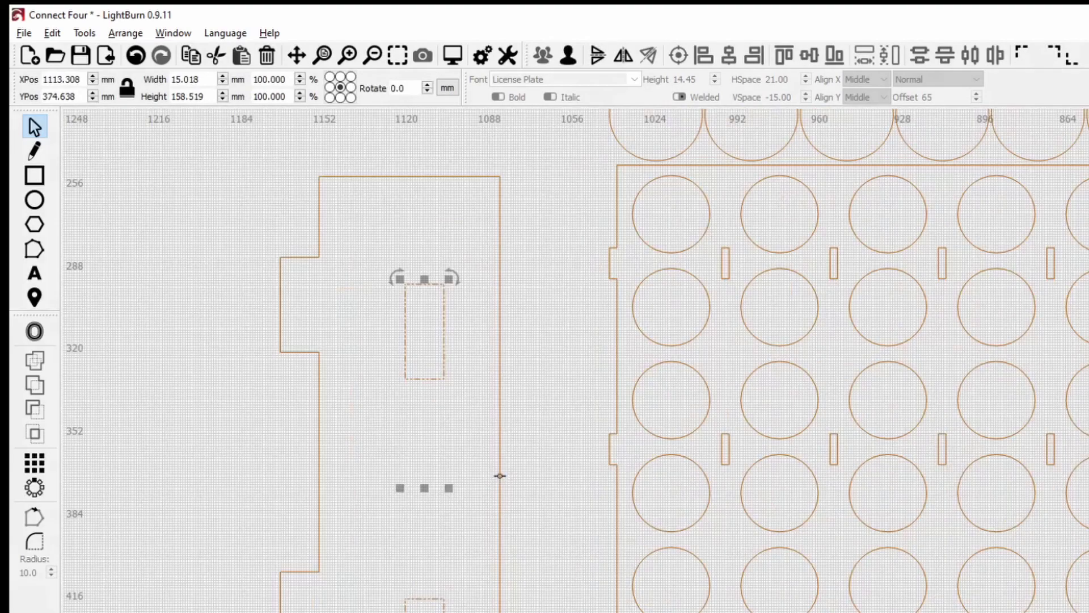
{"action": "left_click", "coordinate": [501, 340], "text": "shift"}
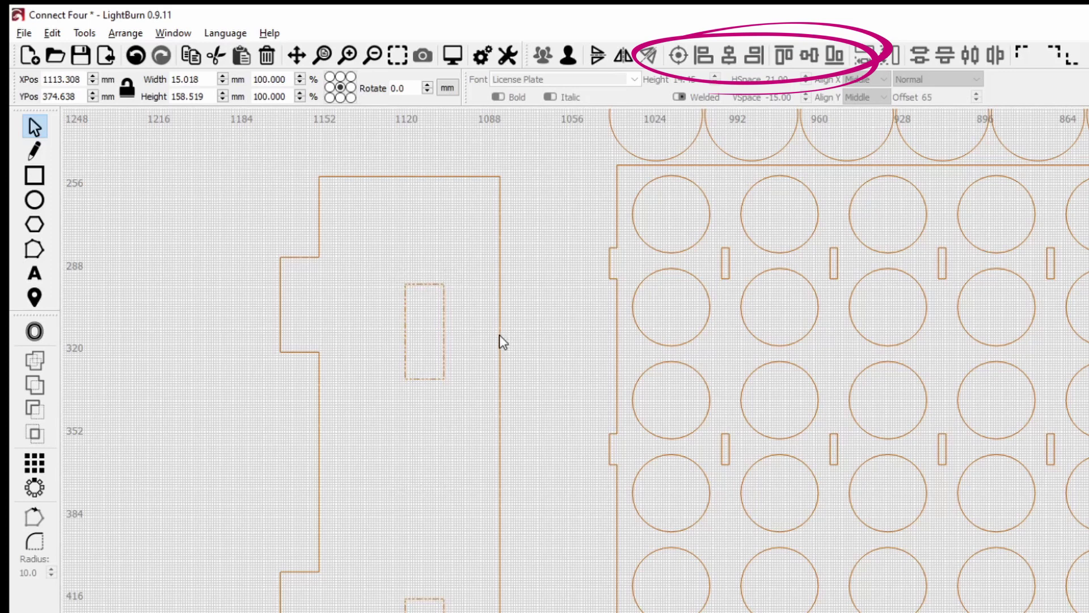
{"action": "left_click", "coordinate": [808, 57]}
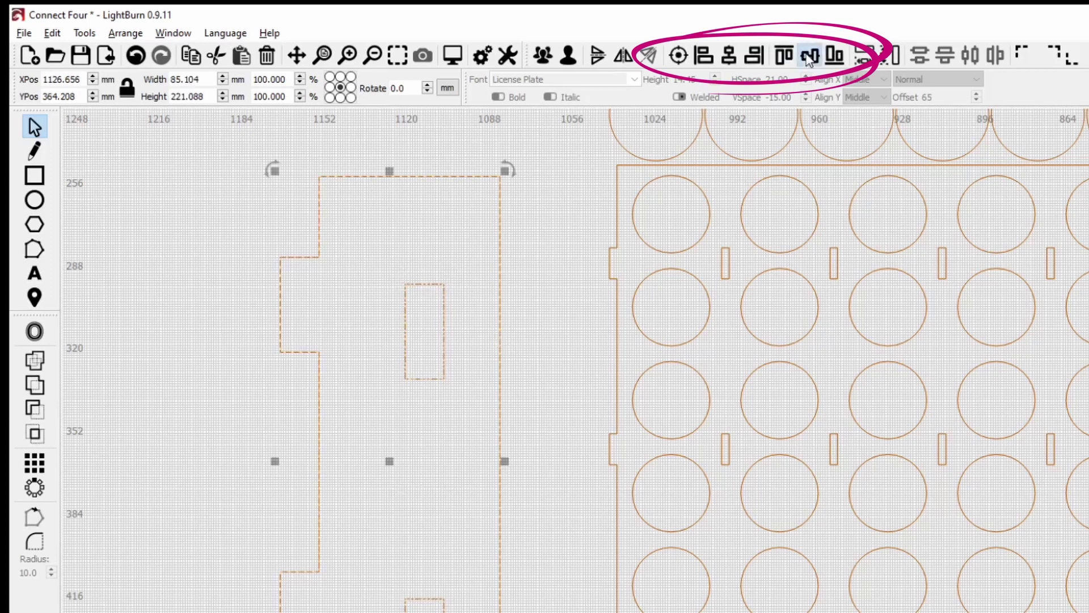
{"action": "left_click", "coordinate": [754, 55]}
{"action": "left_click", "coordinate": [538, 365]}
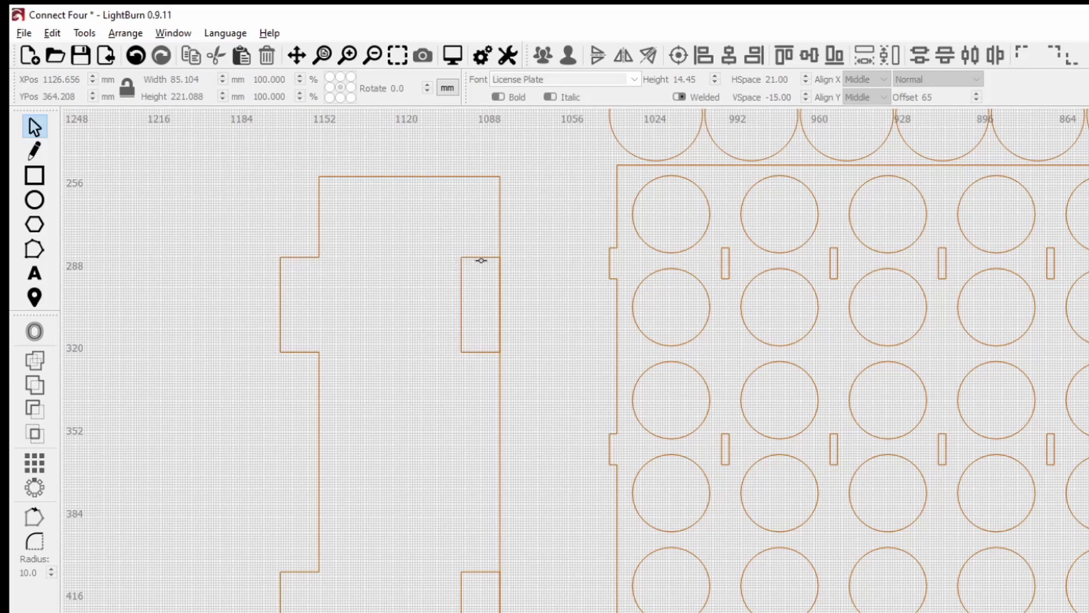
- Subtract the overlapping tab copies from the panel outline to notch its right edge
{"action": "left_click", "coordinate": [499, 241]}
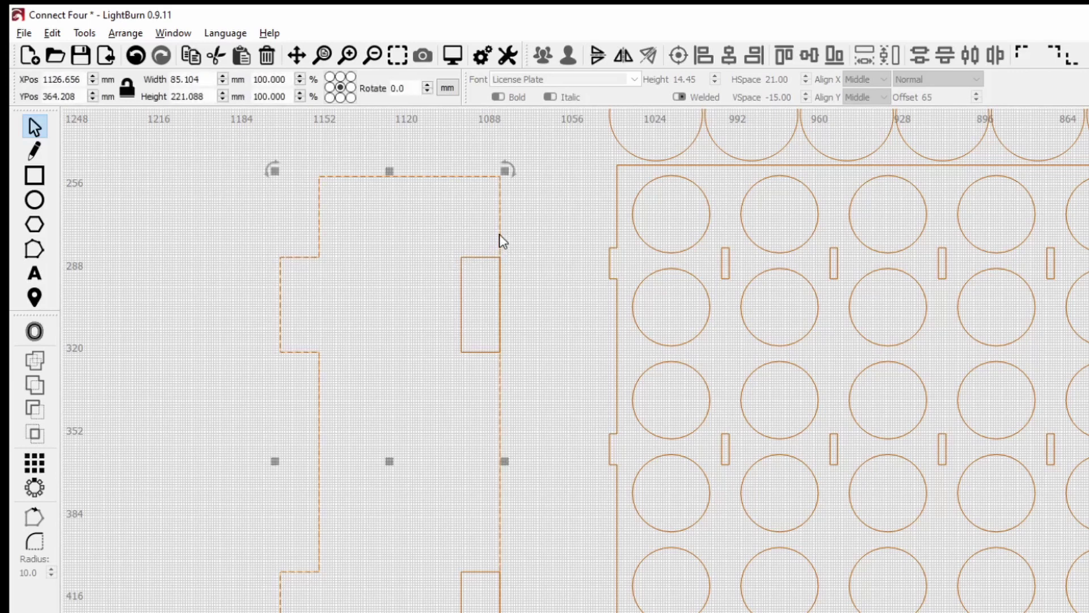
{"action": "left_click", "coordinate": [476, 263], "text": "shift"}
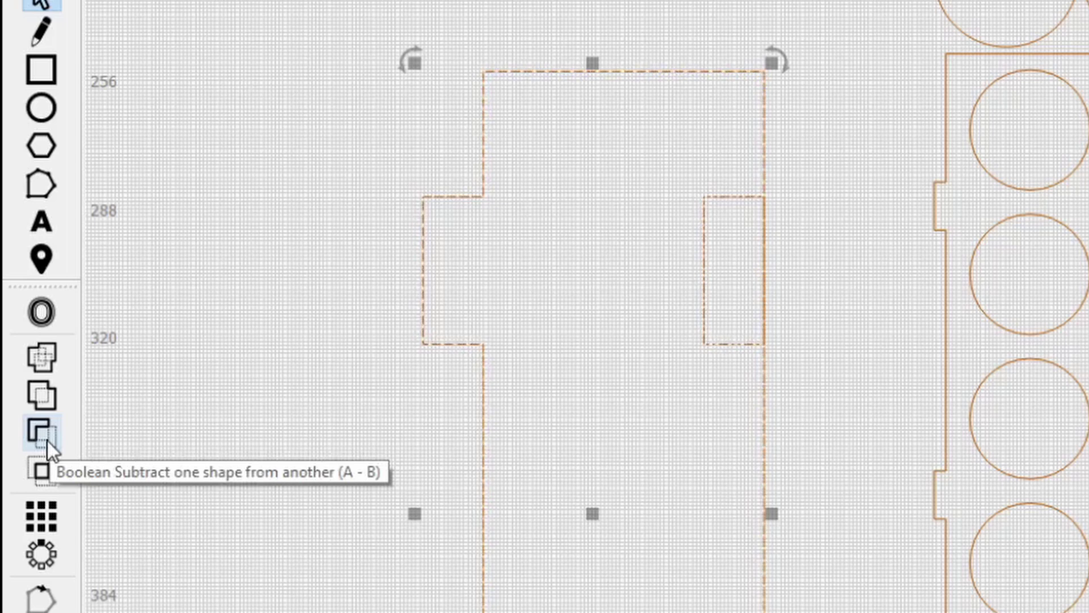
{"action": "left_click", "coordinate": [46, 440]}
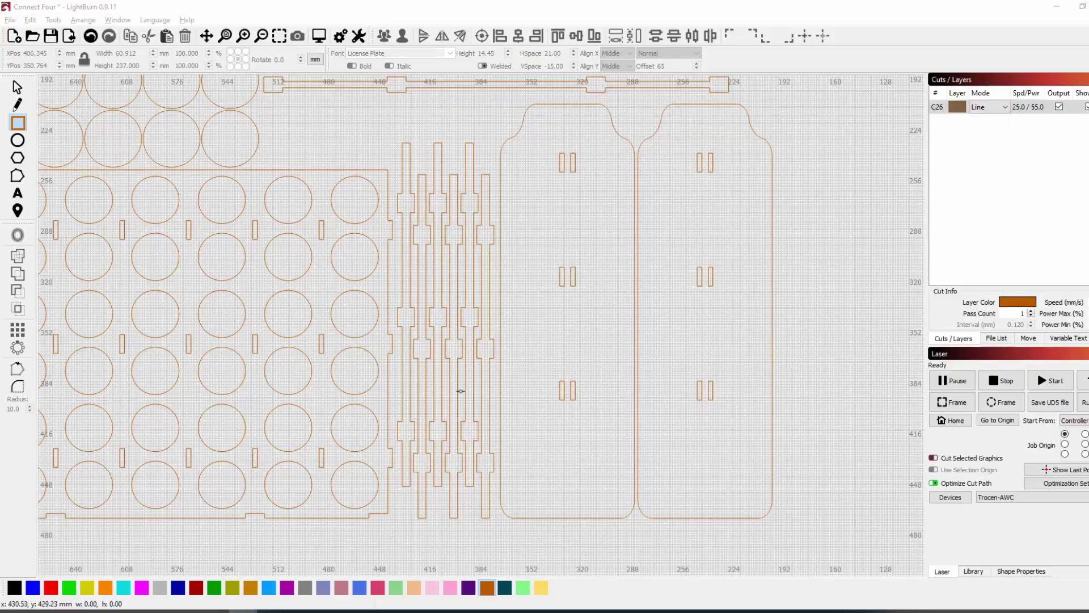
- Draw a tall thin bar and a small rectangle beside it, plus two copies of that rectangle
{"action": "left_click_drag", "start_coordinate": [672, 275], "coordinate": [454, 250]}
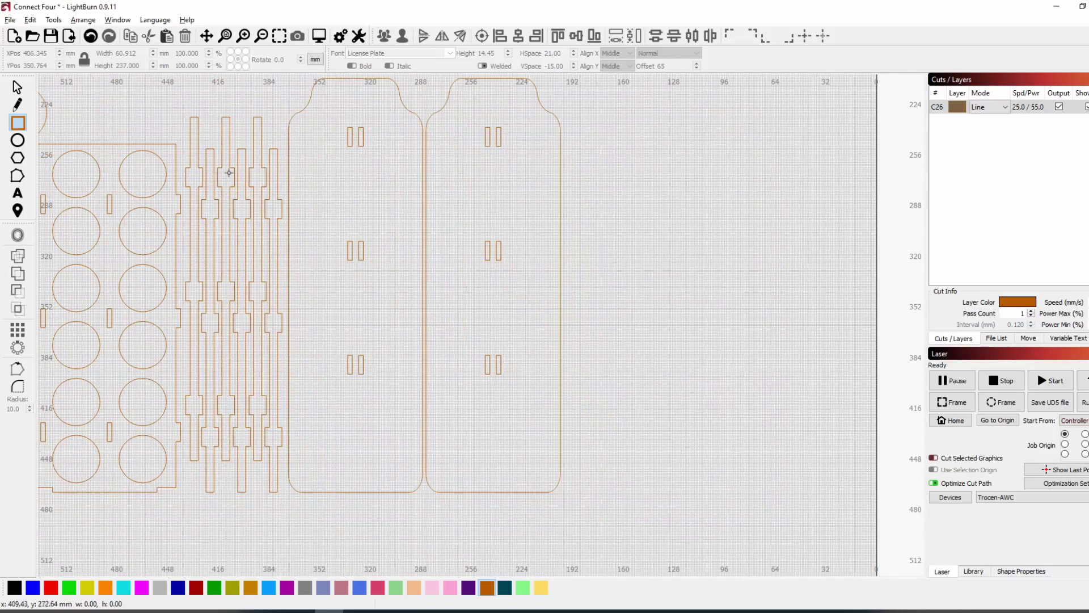
{"action": "mouse_move", "coordinate": [646, 134]}
{"action": "left_mouse_down"}
{"action": "mouse_move", "coordinate": [677, 403]}
{"action": "mouse_move", "coordinate": [660, 442]}
{"action": "left_mouse_up"}
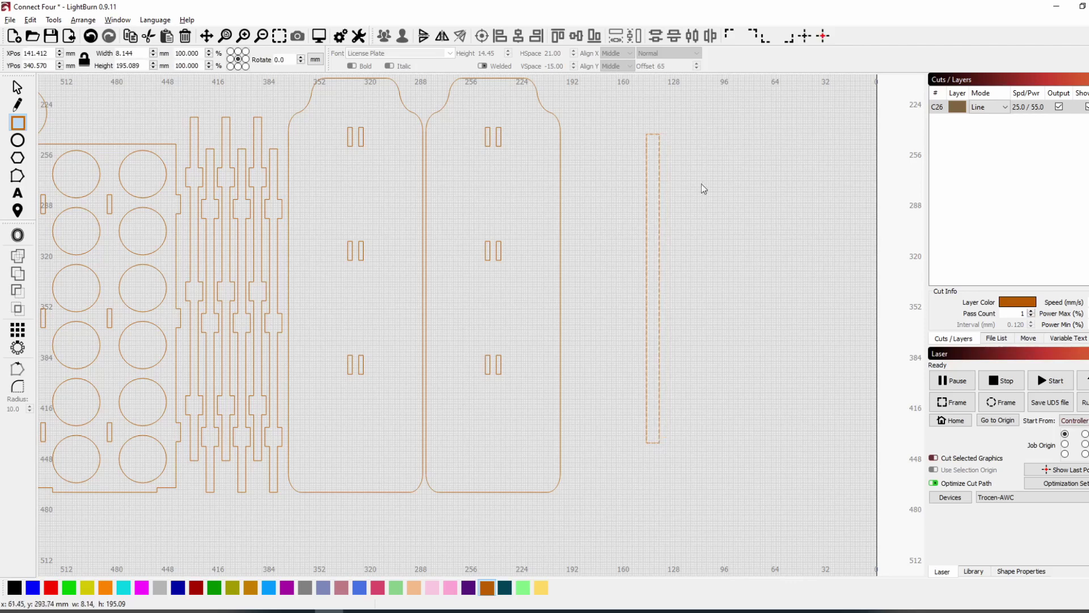
{"action": "left_click_drag", "start_coordinate": [676, 166], "coordinate": [688, 204]}
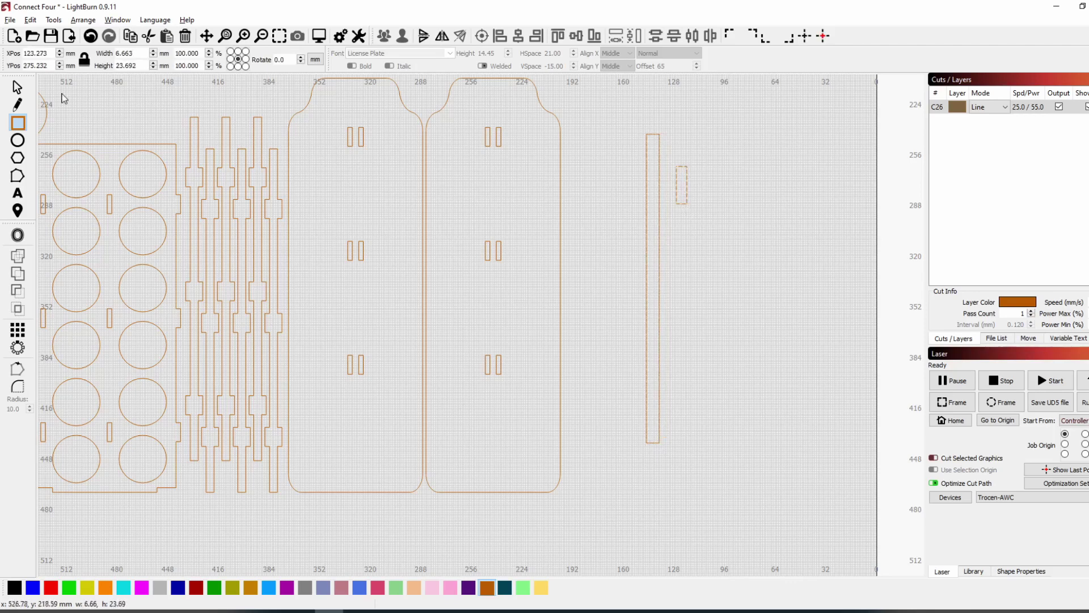
{"action": "key", "text": "Escape"}
{"action": "left_click_drag", "start_coordinate": [667, 156], "coordinate": [707, 226]}
{"action": "key", "text": "ctrl+c"}
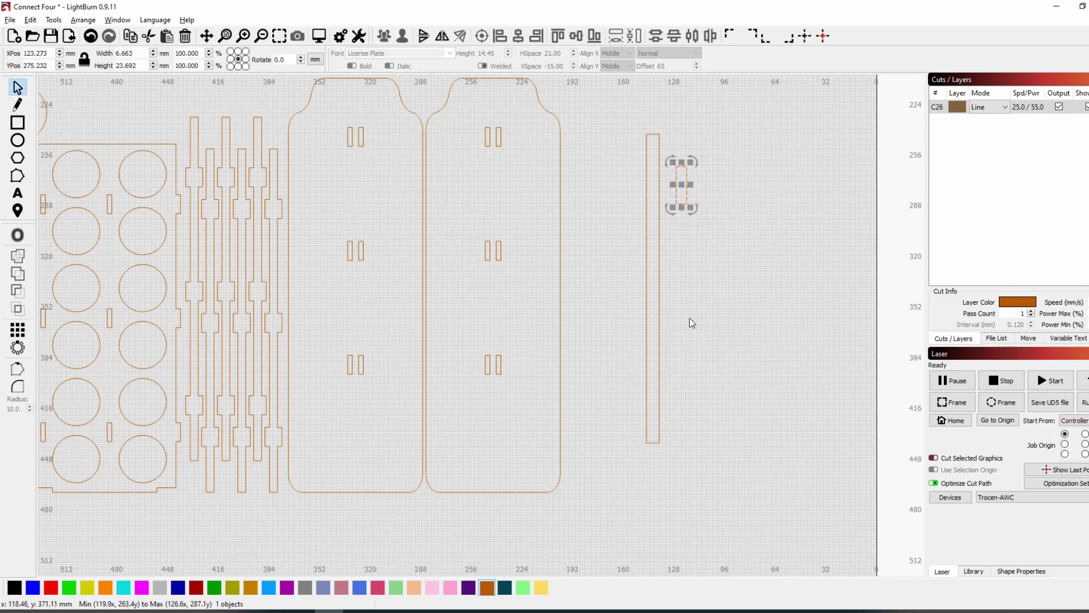
{"action": "key", "text": "ctrl+v"}
{"action": "key", "text": "ctrl+v"}
{"action": "left_click_drag", "start_coordinate": [672, 152], "coordinate": [709, 441]}
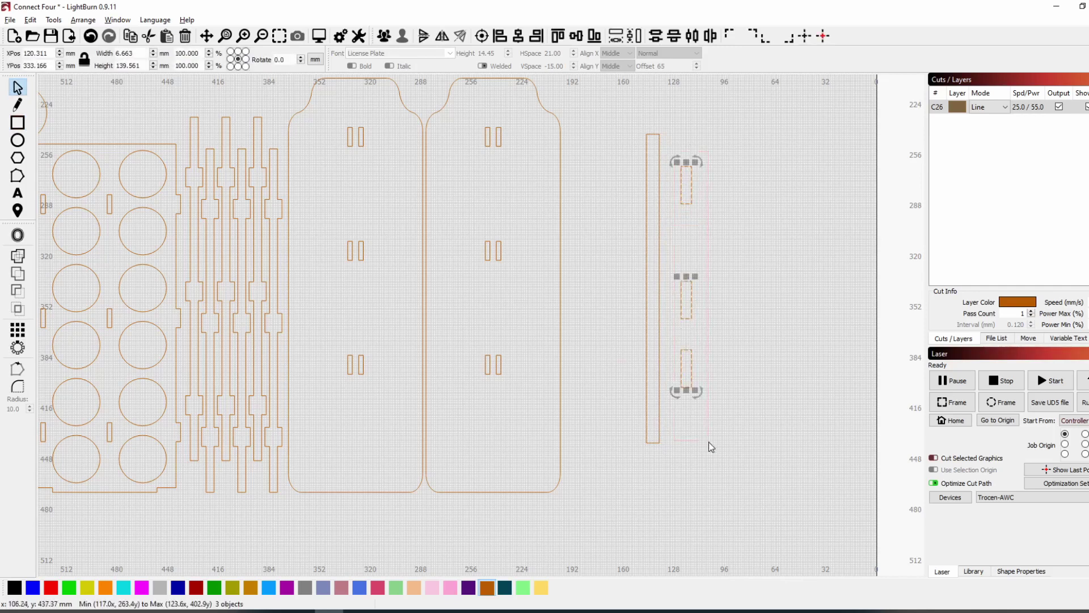
- Space the three rectangles evenly vertically and add a top-aligned copy of the column on the bar's other side
{"action": "left_click", "coordinate": [88, 22]}
{"action": "mouse_move", "coordinate": [227, 147]}
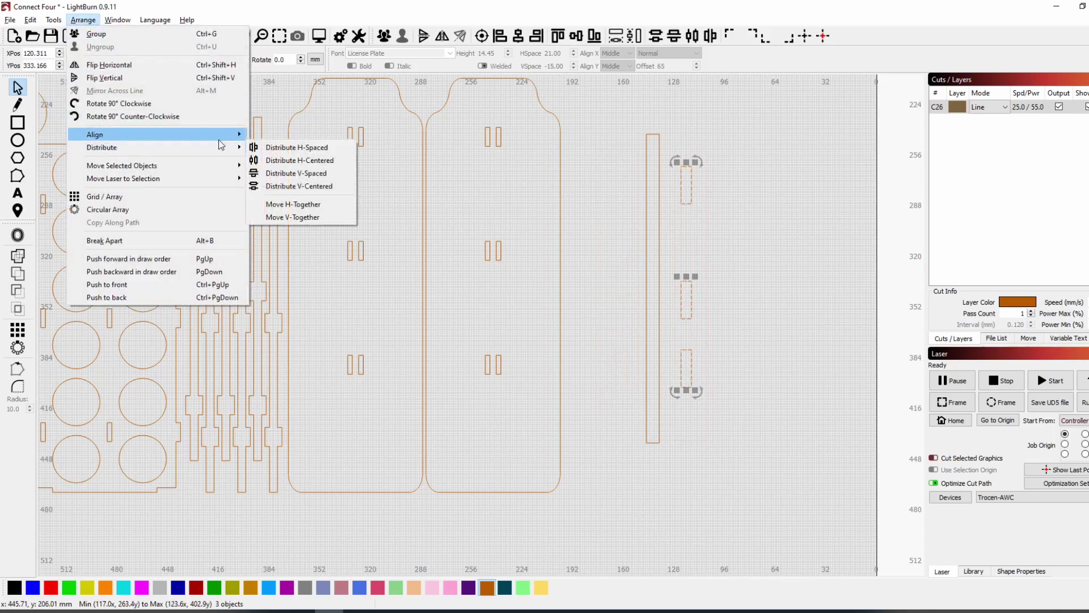
{"action": "left_click", "coordinate": [328, 174]}
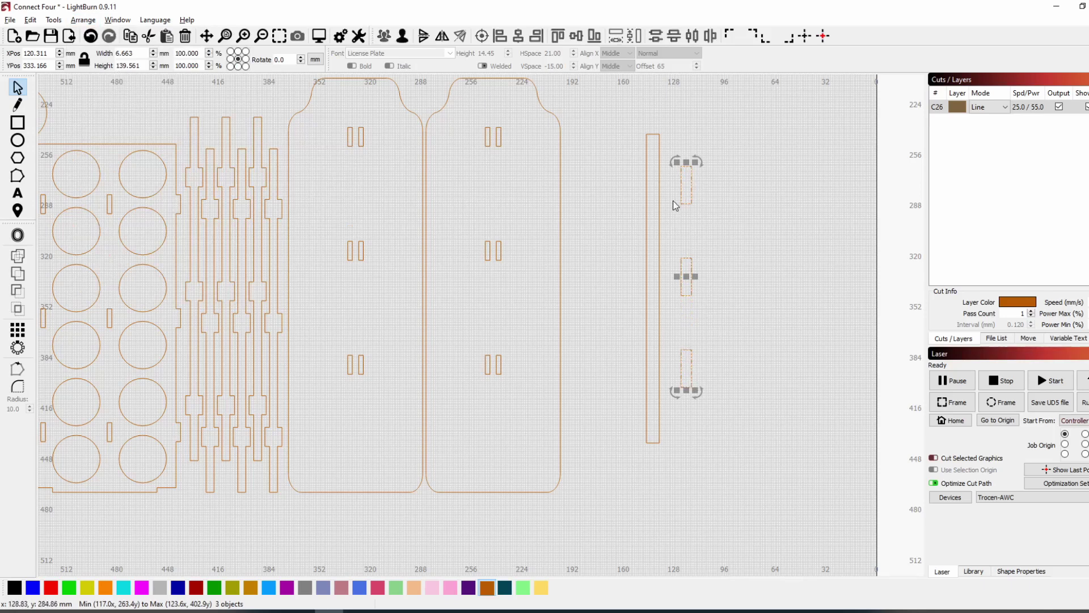
{"action": "key", "text": "ctrl+v"}
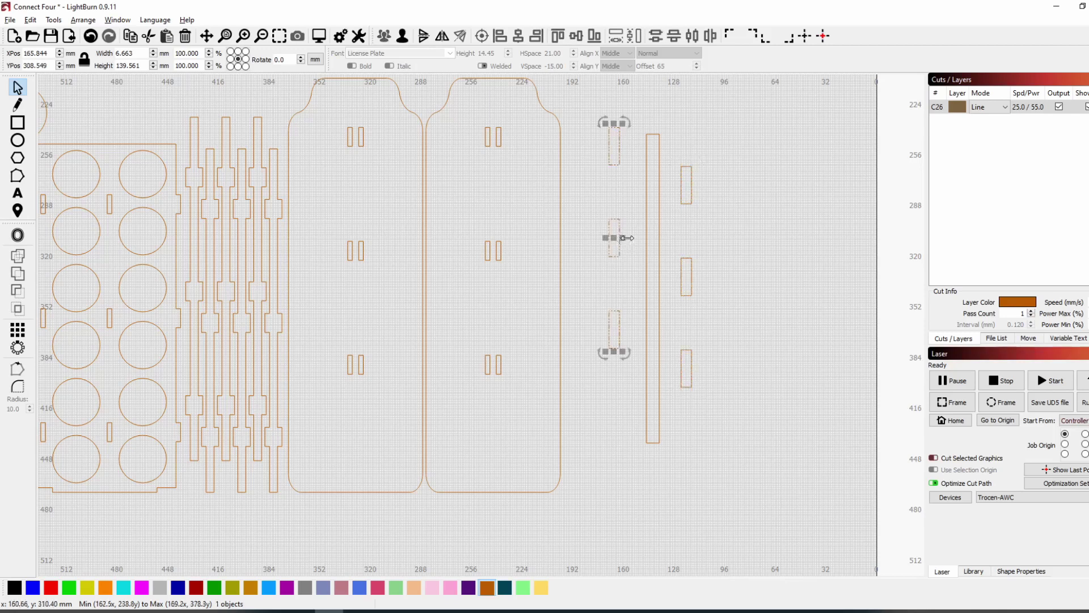
{"action": "left_click", "coordinate": [687, 165], "text": "shift"}
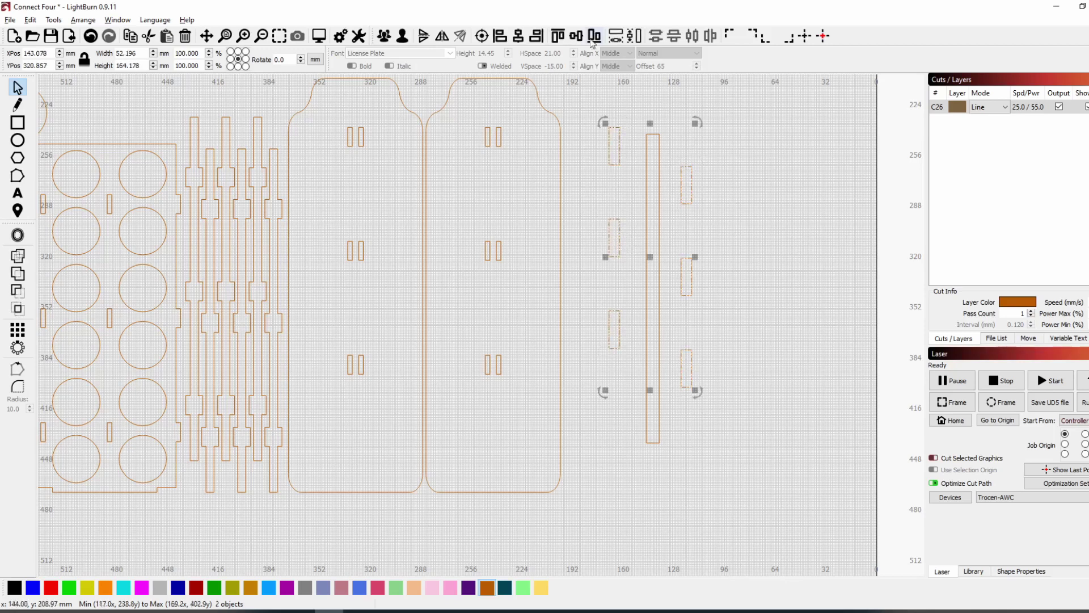
{"action": "left_click", "coordinate": [557, 36]}
{"action": "left_click", "coordinate": [669, 199]}
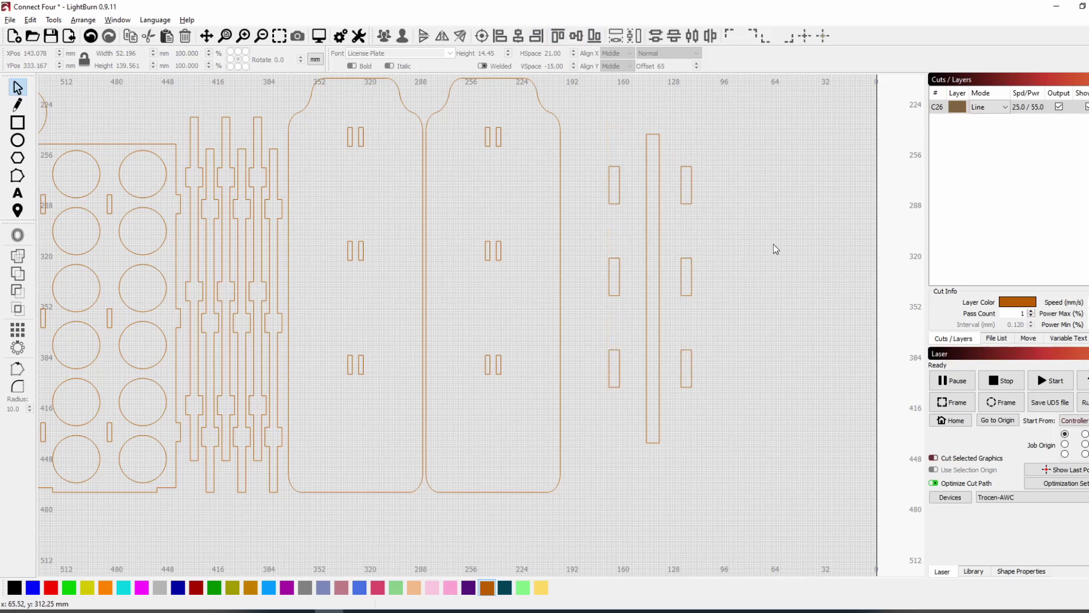
{"action": "left_click_drag", "start_coordinate": [595, 114], "coordinate": [748, 465]}
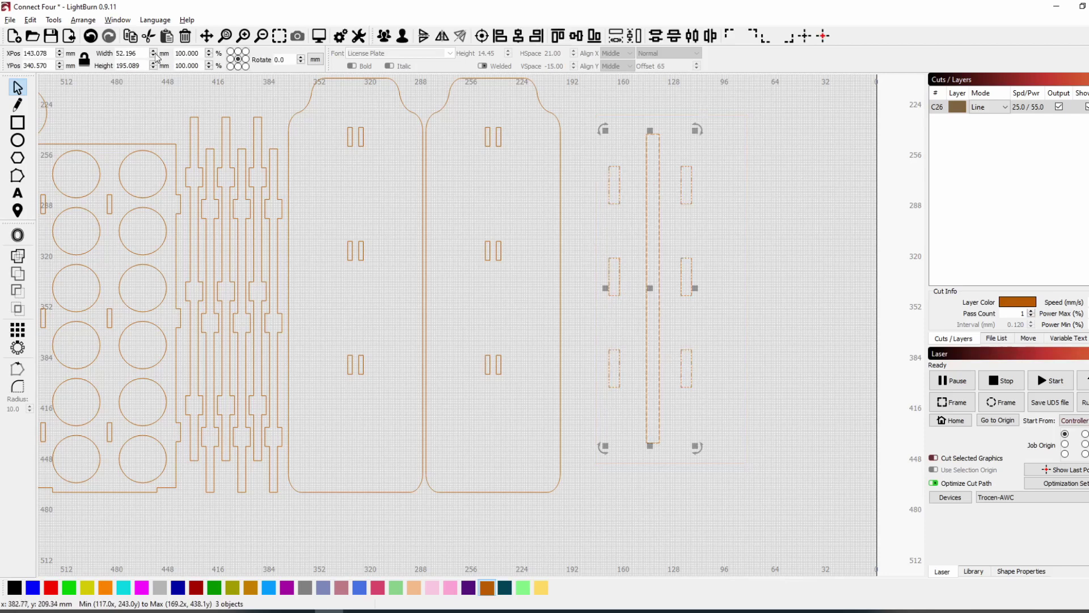
- Move the right-hand pieces together horizontally and weld the strip's pieces into one outline
{"action": "left_click", "coordinate": [82, 20]}
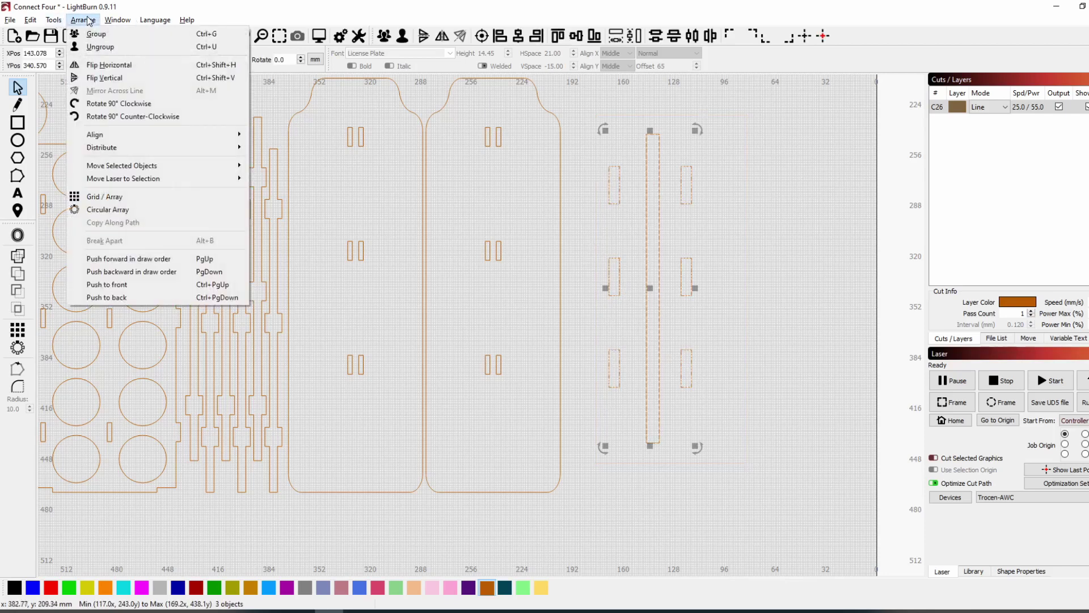
{"action": "mouse_move", "coordinate": [98, 146]}
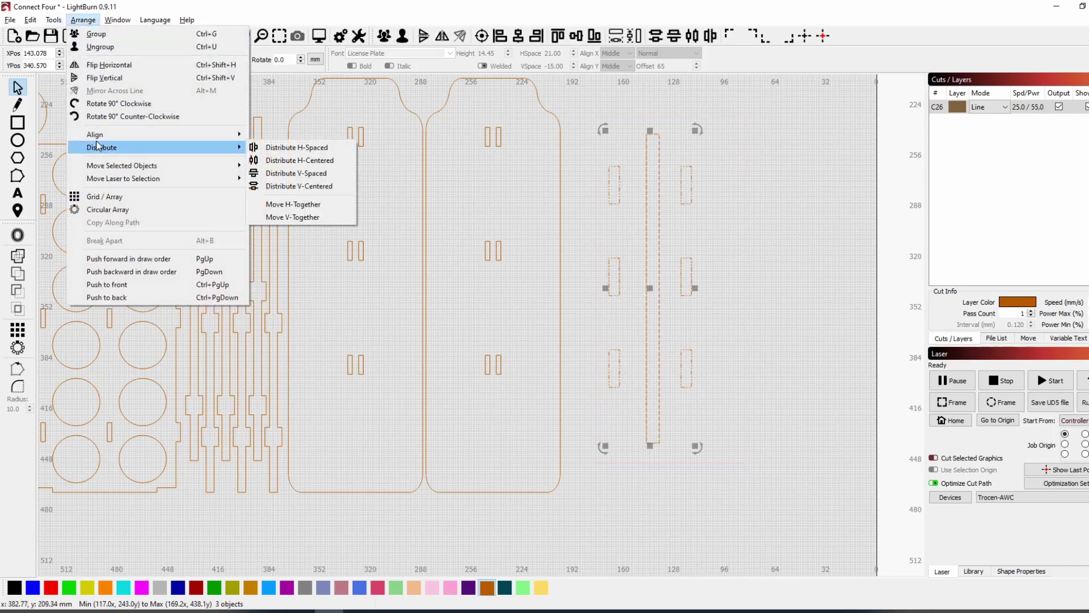
{"action": "left_click", "coordinate": [288, 207]}
{"action": "key", "text": "Escape"}
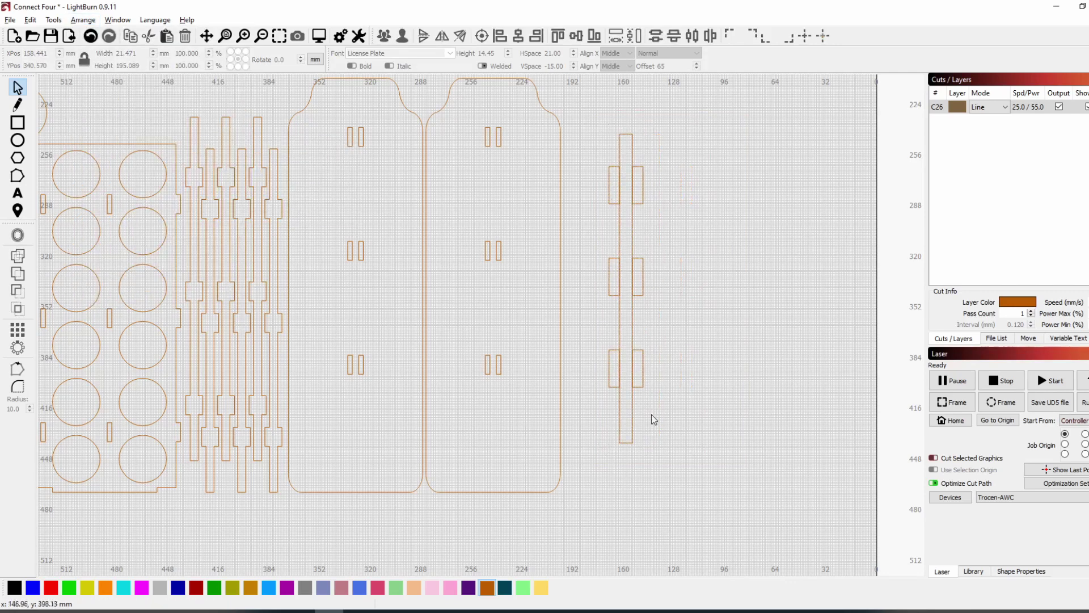
{"action": "left_click_drag", "start_coordinate": [594, 121], "coordinate": [687, 494]}
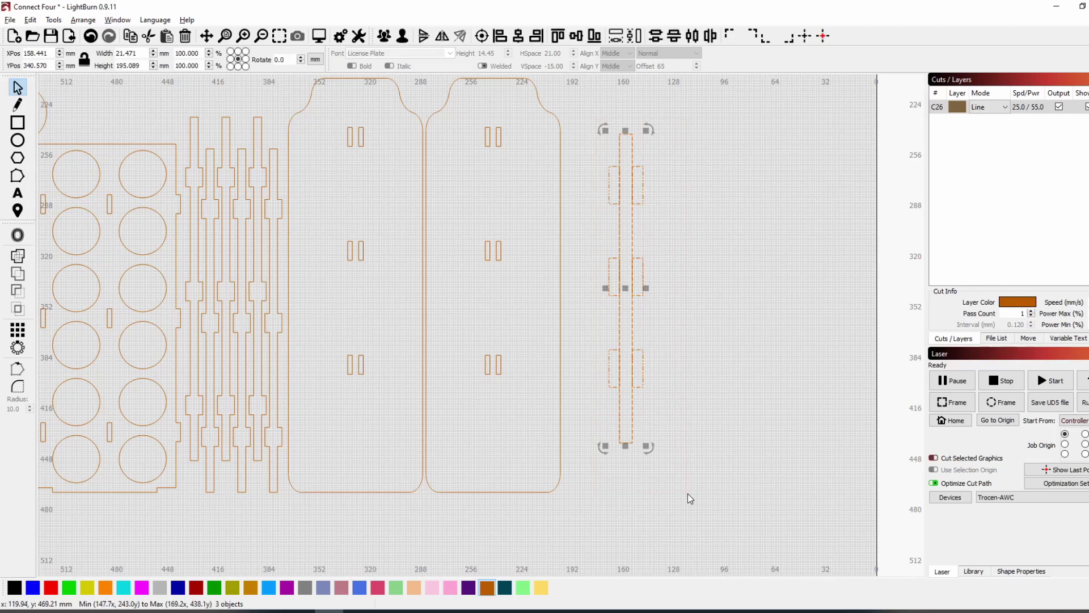
{"action": "left_click", "coordinate": [20, 258]}
- Union the thin bar with the right-side, then left-side tab rectangles into one strip
{"action": "left_click", "coordinate": [682, 238]}
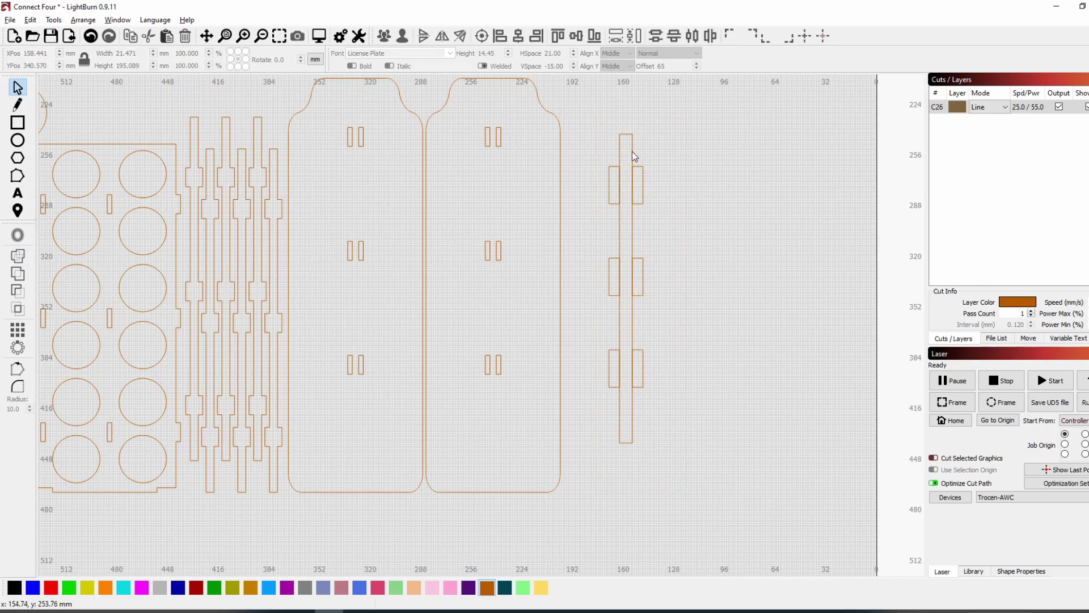
{"action": "left_click", "coordinate": [632, 152]}
{"action": "left_click", "coordinate": [642, 186], "text": "shift"}
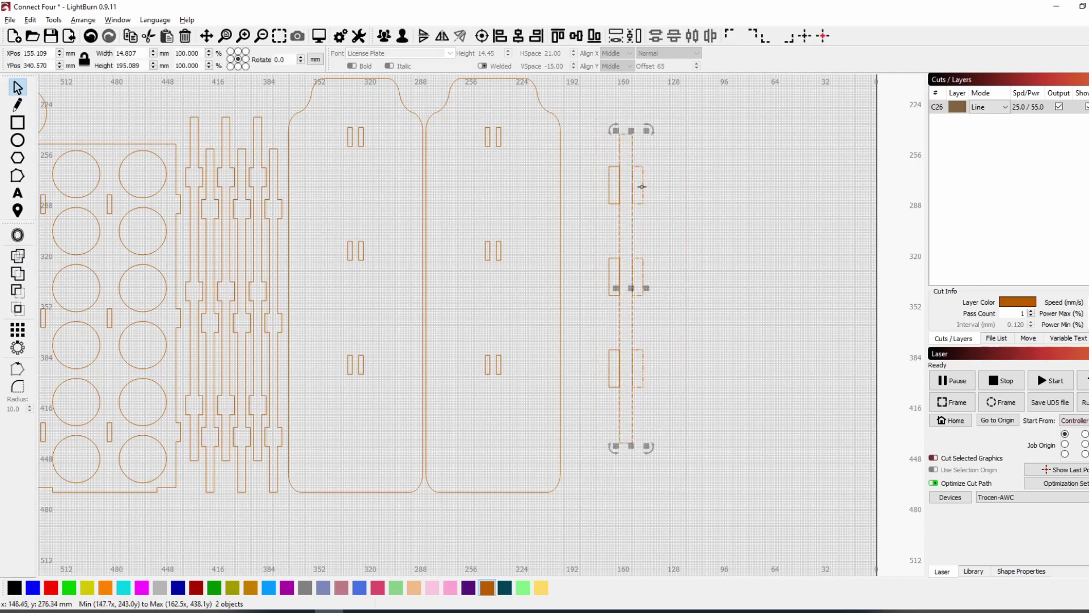
{"action": "left_click", "coordinate": [18, 274]}
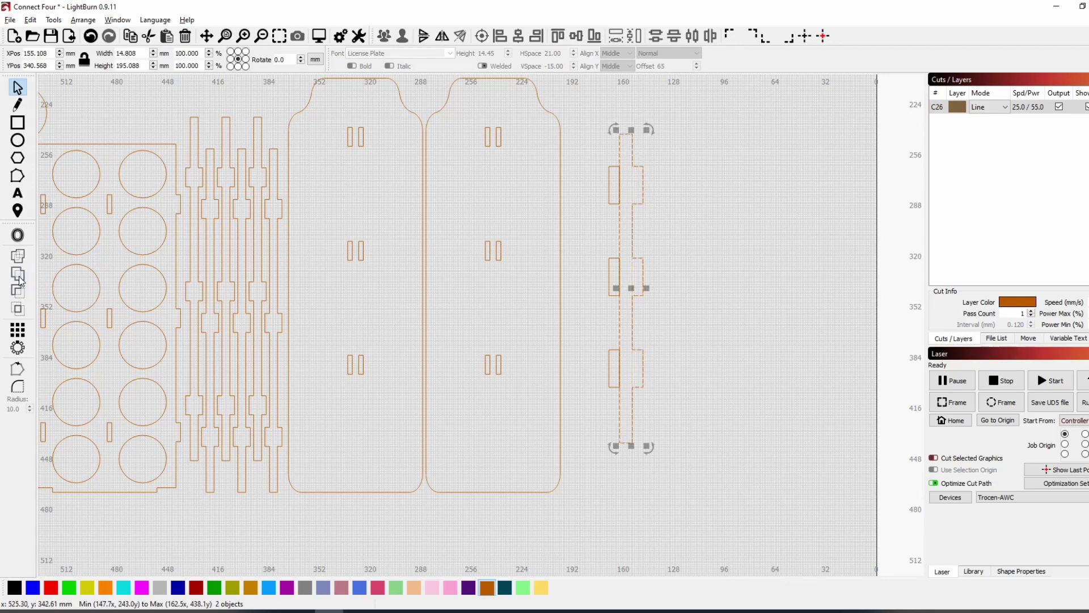
{"action": "left_click", "coordinate": [609, 198], "text": "shift"}
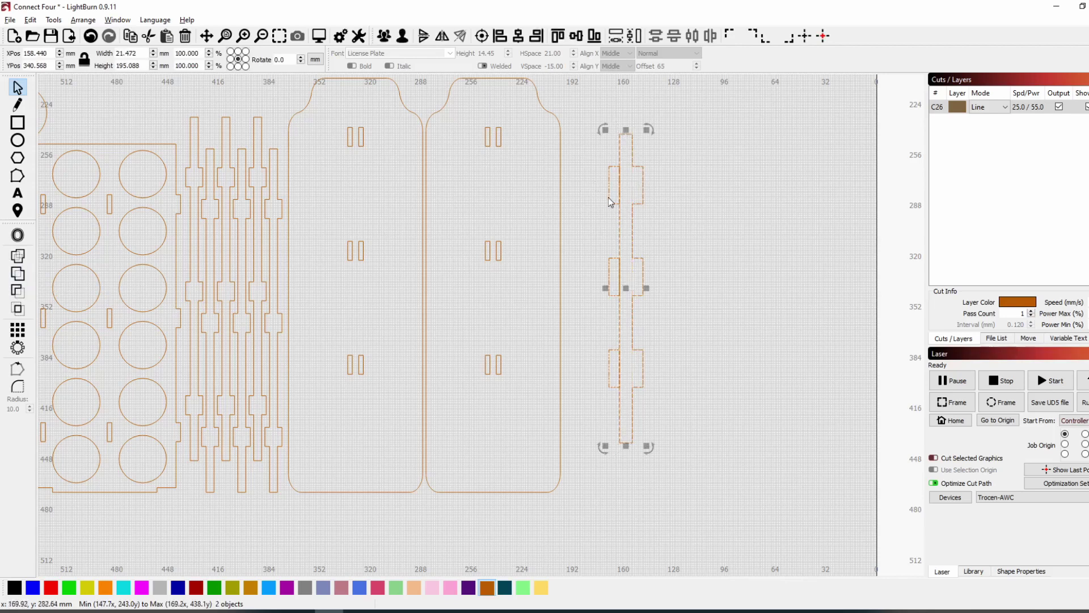
{"action": "left_click", "coordinate": [18, 276]}
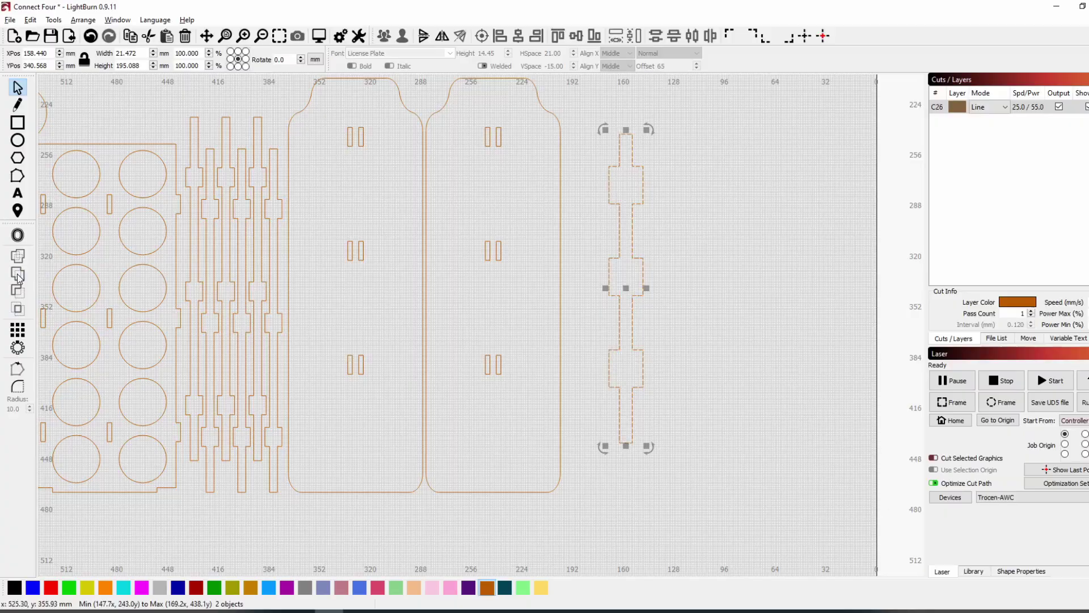
{"action": "left_click", "coordinate": [704, 298]}
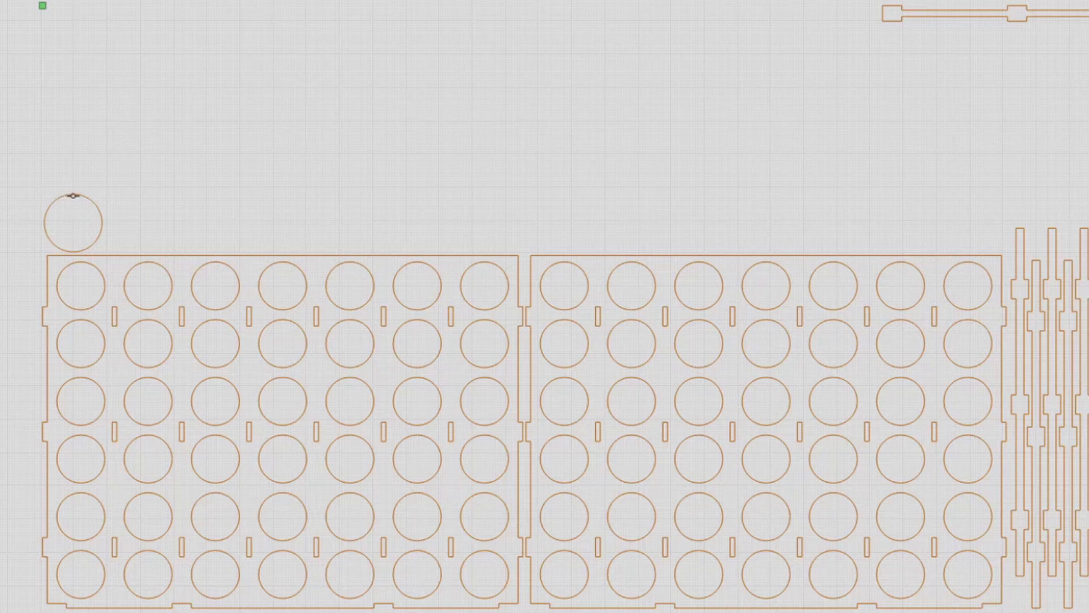
- Open Create Grid Array for the counter circle and set both spacing values to 1
{"action": "left_click", "coordinate": [74, 193]}
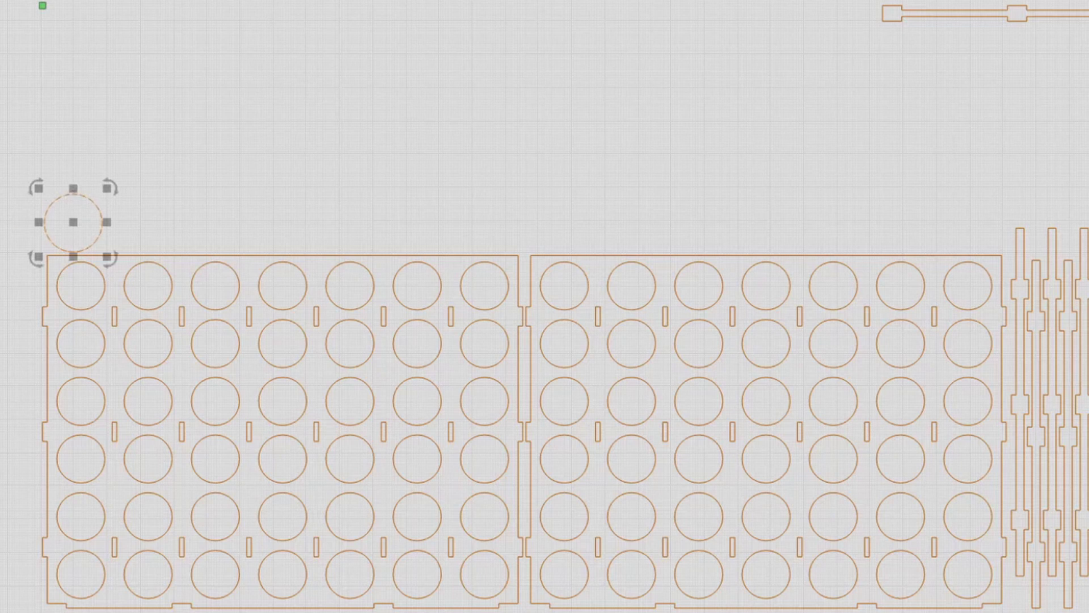
{"action": "key", "text": "ctrl+shift+a"}
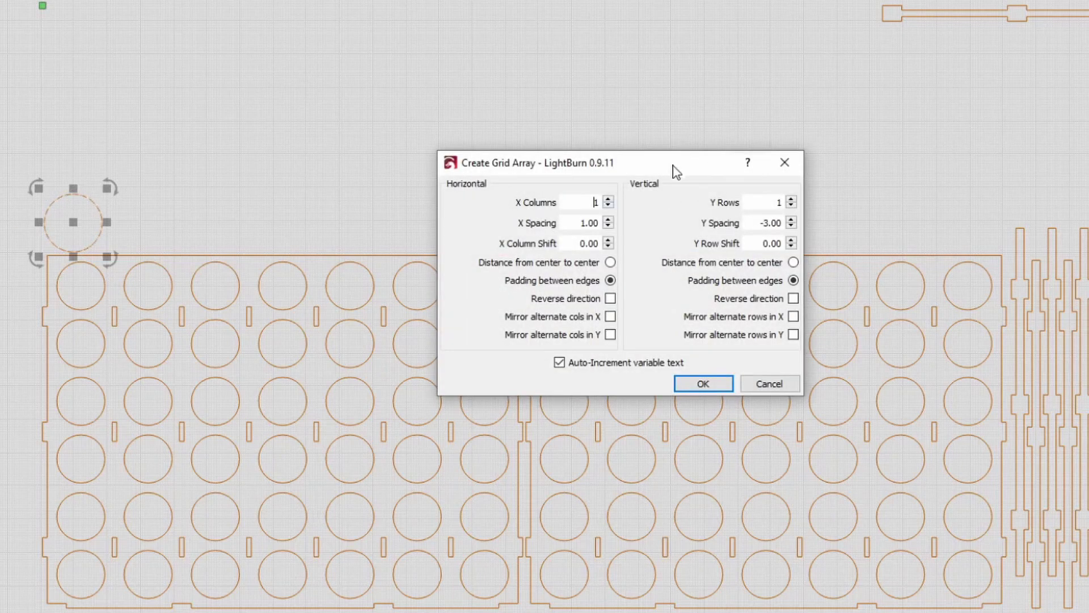
{"action": "left_click_drag", "start_coordinate": [678, 164], "coordinate": [630, 267]}
{"action": "double_click", "coordinate": [725, 320]}
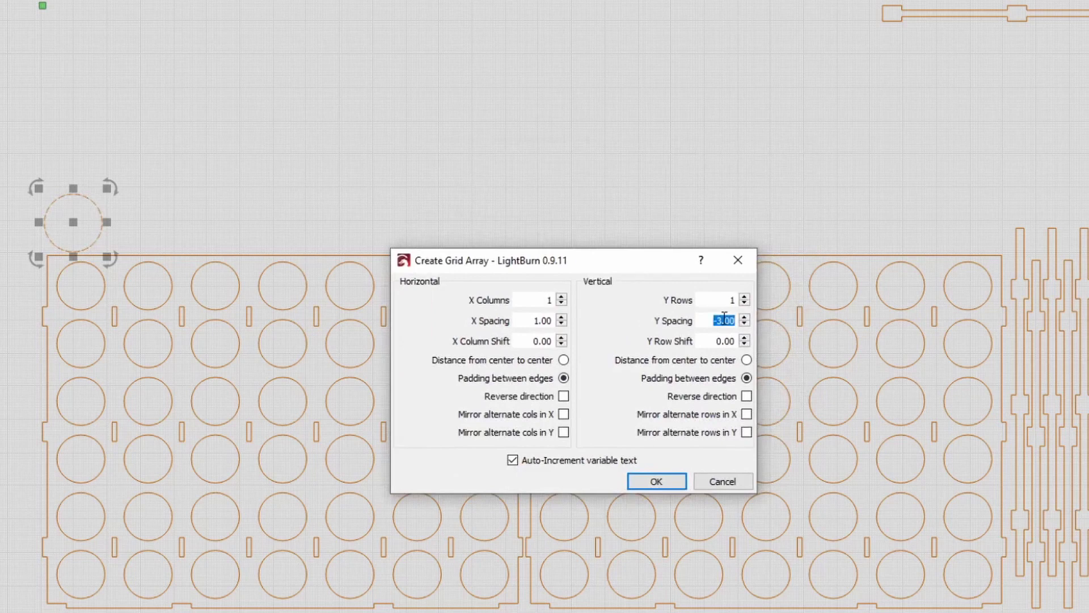
{"action": "type", "text": "1"}
{"action": "double_click", "coordinate": [543, 321]}
{"action": "type", "text": "1"}
{"action": "scroll", "coordinate": [562, 299], "scroll_direction": "up", "scroll_amount": 9}
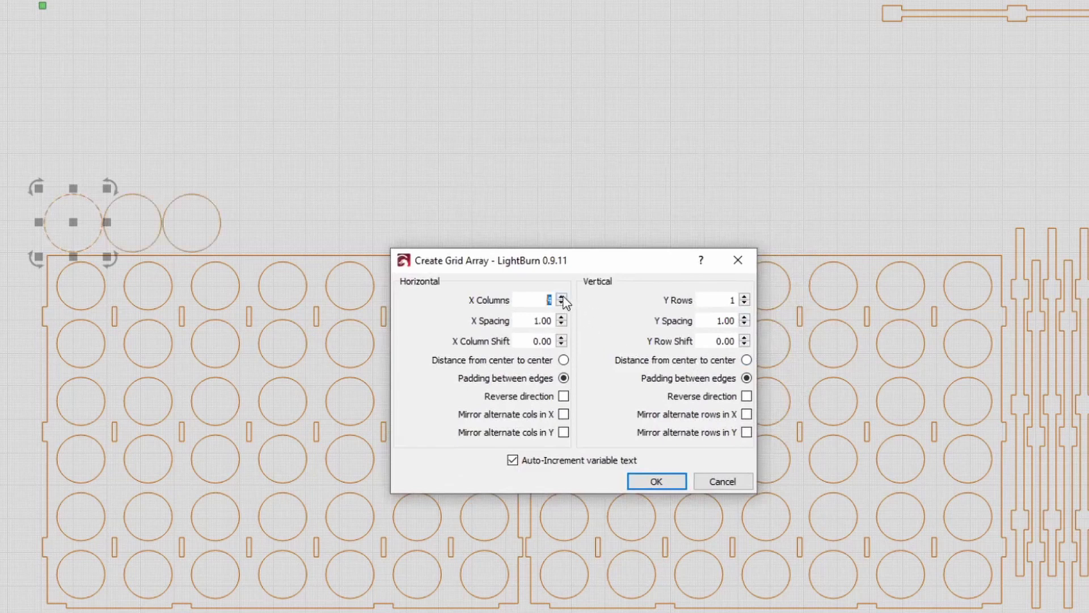
{"action": "scroll", "coordinate": [562, 299], "scroll_direction": "up", "scroll_amount": 5}
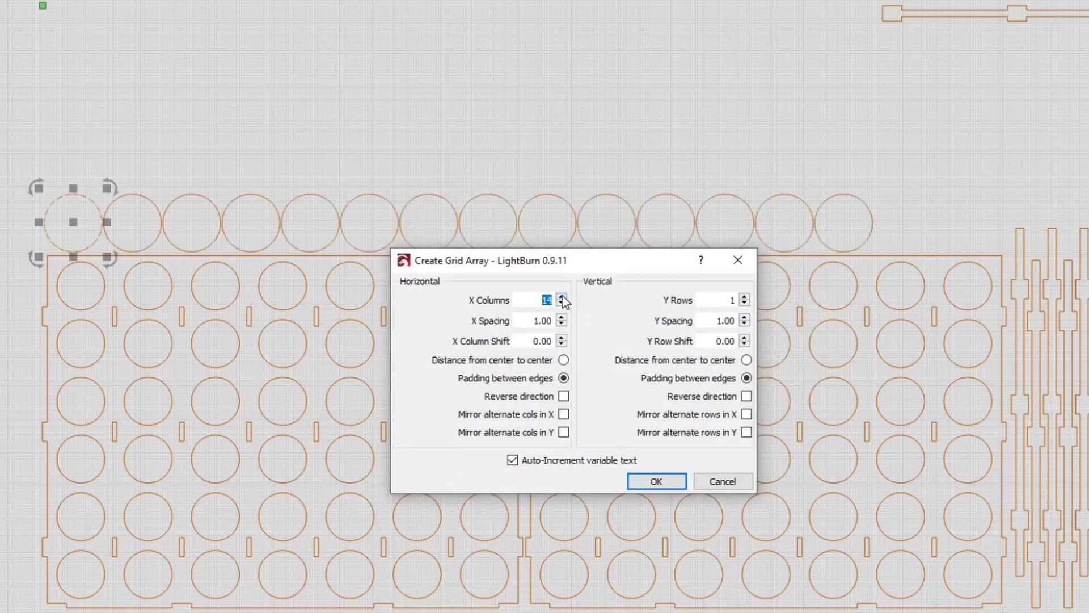
{"action": "scroll", "coordinate": [563, 302], "scroll_direction": "down", "scroll_amount": 1}
{"action": "scroll", "coordinate": [744, 299], "scroll_direction": "up", "scroll_amount": 2}
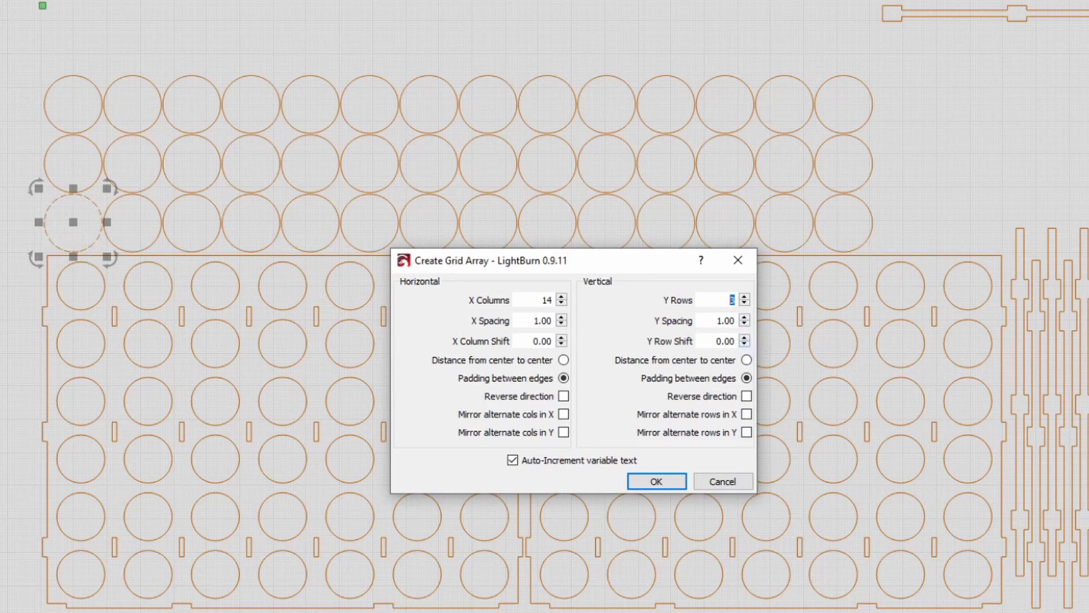
- Set Y Row Shift to -18, lower Y spacing to -4, and confirm the 14 × 3 staggered array
{"action": "double_click", "coordinate": [722, 342]}
{"action": "type", "text": "18"}
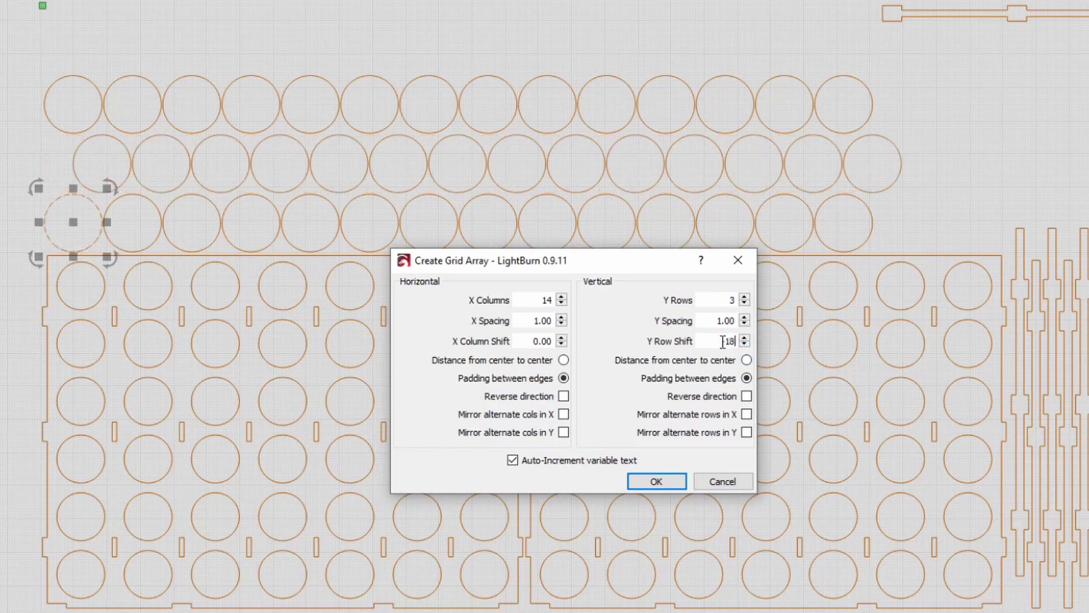
{"action": "key", "text": "Home"}
{"action": "type", "text": "-"}
{"action": "left_click", "coordinate": [744, 324]}
{"action": "left_click", "coordinate": [744, 324]}
{"action": "left_click", "coordinate": [744, 324]}
{"action": "left_click", "coordinate": [745, 324]}
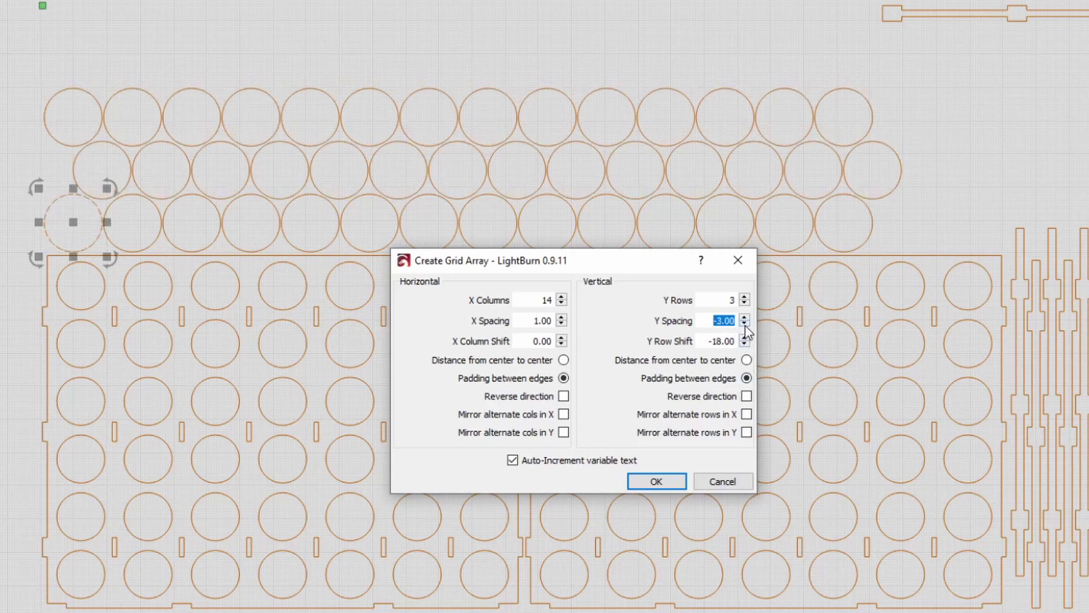
{"action": "left_click", "coordinate": [744, 324]}
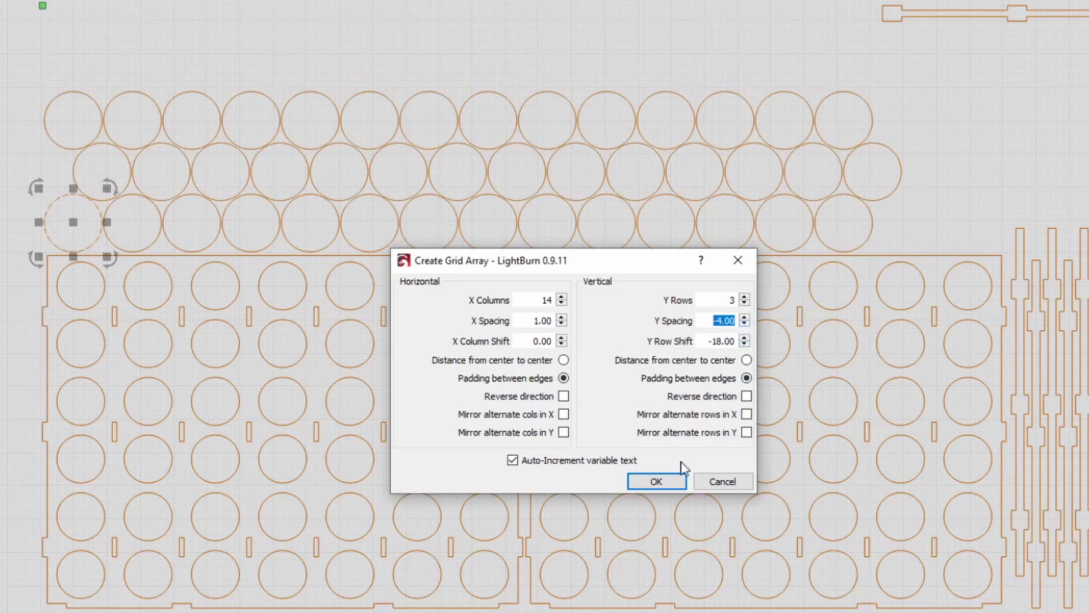
{"action": "left_click", "coordinate": [667, 481]}
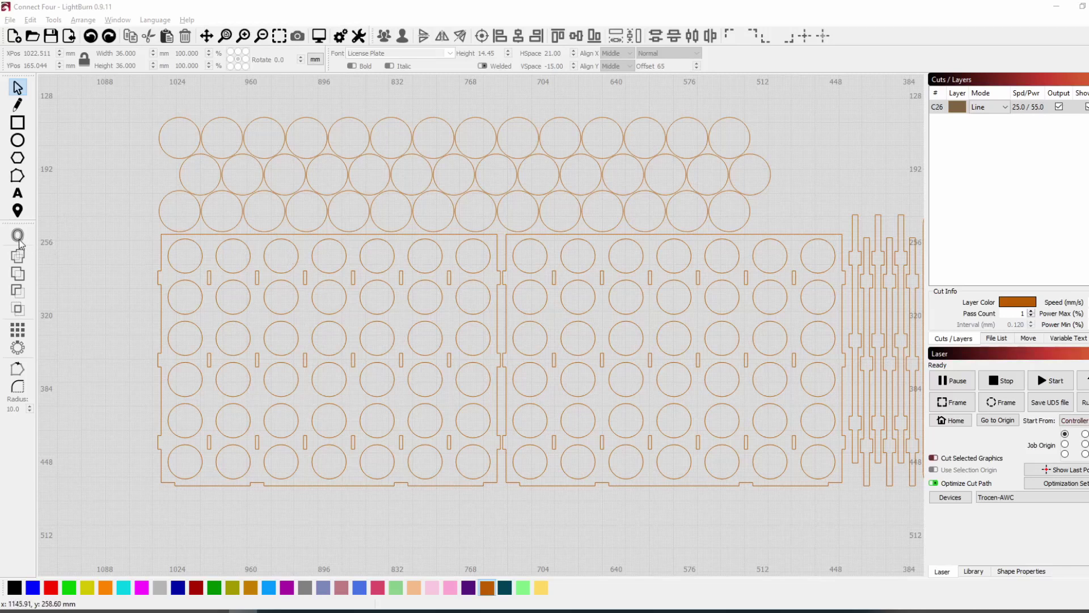
- Move the 36 mm counter circle onto the bottom-left hole of the left board
{"action": "left_click", "coordinate": [198, 143]}
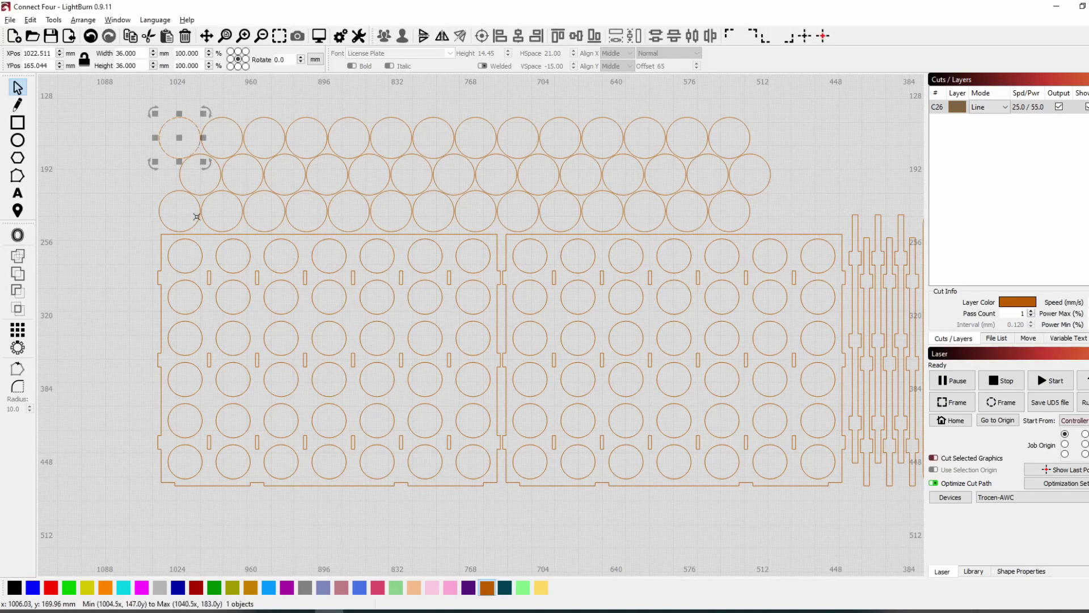
{"action": "scroll", "coordinate": [182, 454], "scroll_direction": "down", "scroll_amount": 1}
{"action": "scroll", "coordinate": [182, 454], "scroll_direction": "up", "scroll_amount": 4}
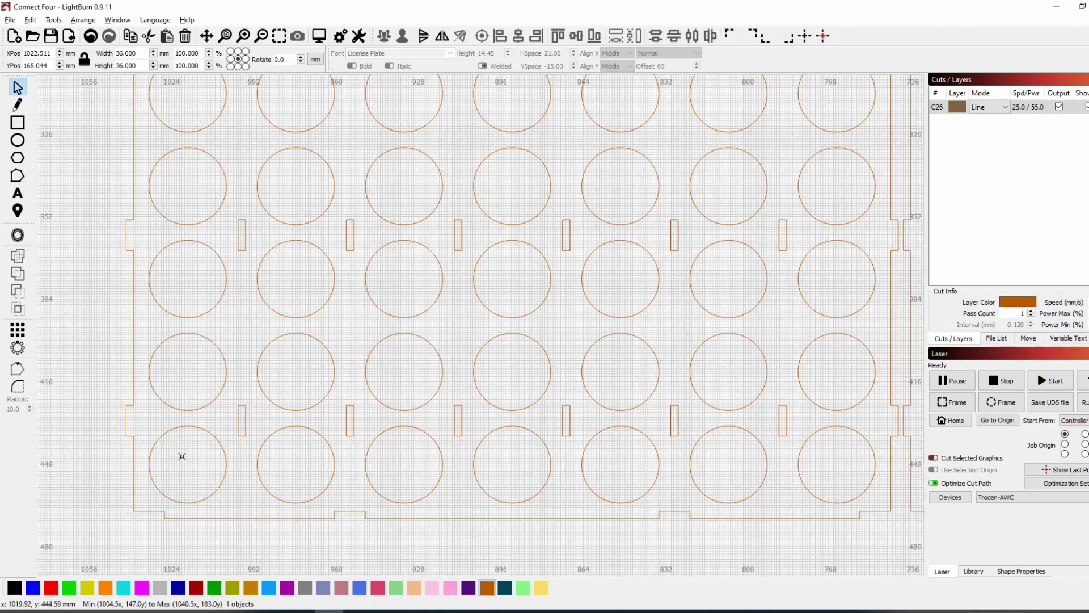
{"action": "left_click_drag", "start_coordinate": [182, 456], "coordinate": [187, 463]}
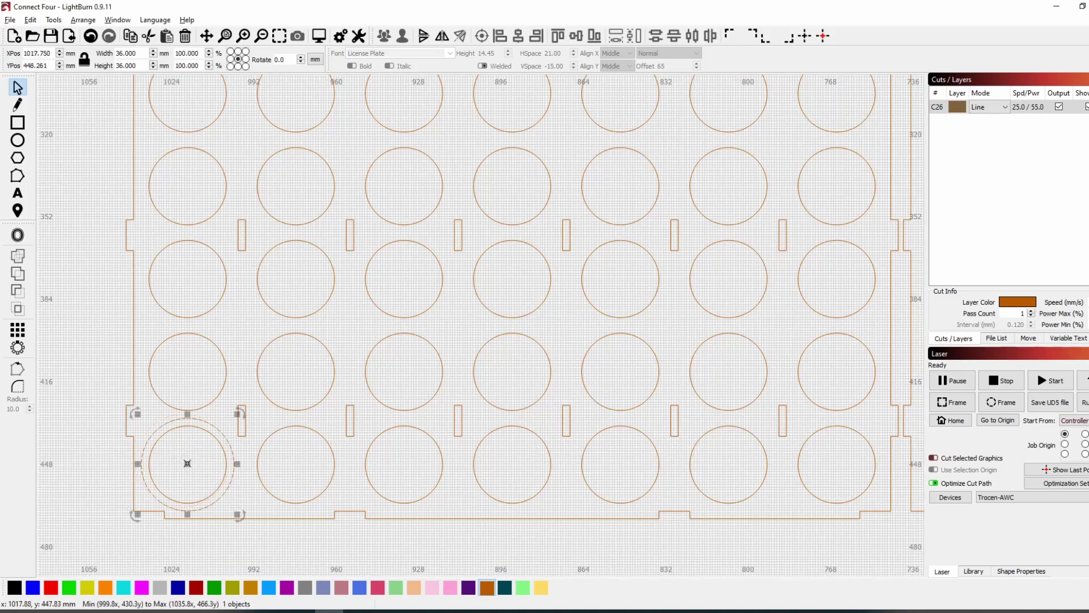
- Delete the left column of six 30 mm holes, keeping the 36 mm circle in the corner
{"action": "left_click", "coordinate": [206, 434]}
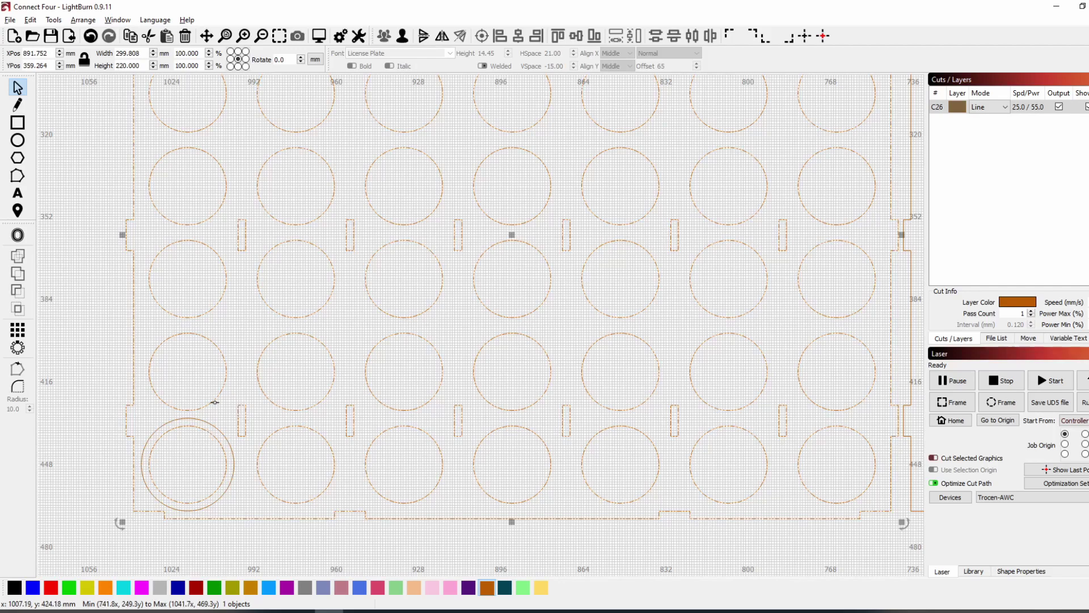
{"action": "left_click", "coordinate": [228, 406]}
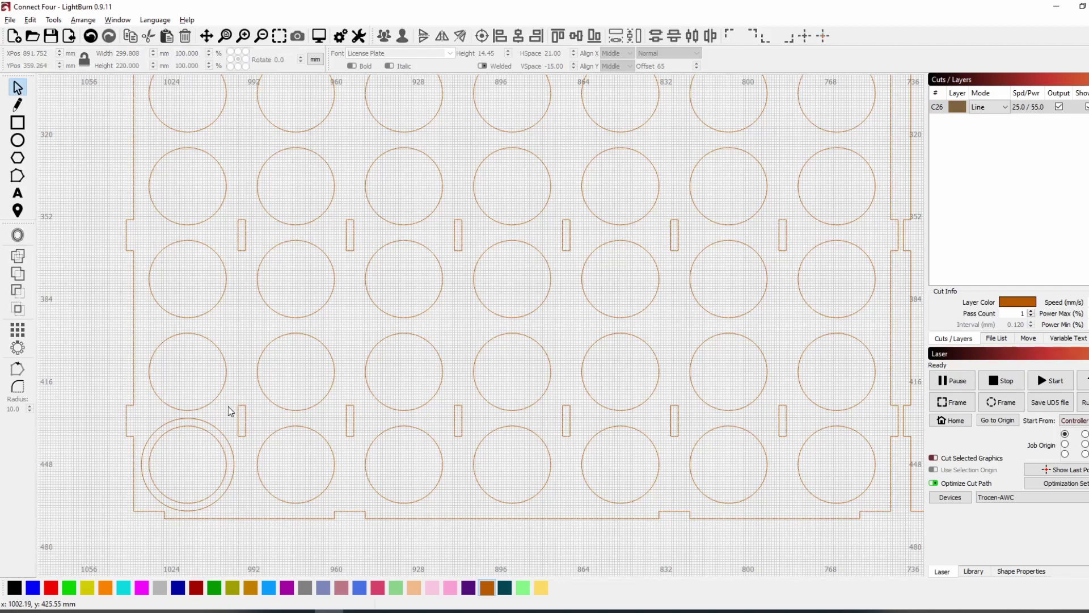
{"action": "scroll", "coordinate": [228, 406], "scroll_direction": "down", "scroll_amount": 2}
{"action": "scroll", "coordinate": [228, 406], "scroll_direction": "down", "scroll_amount": 1}
{"action": "left_click_drag", "start_coordinate": [173, 129], "coordinate": [230, 471]}
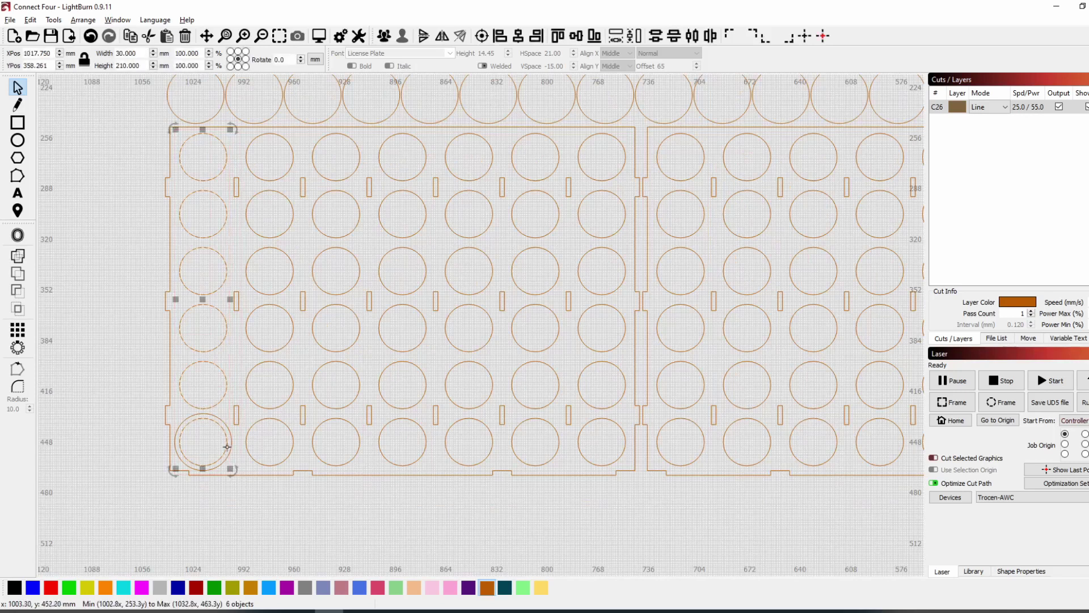
{"action": "key", "text": "Delete"}
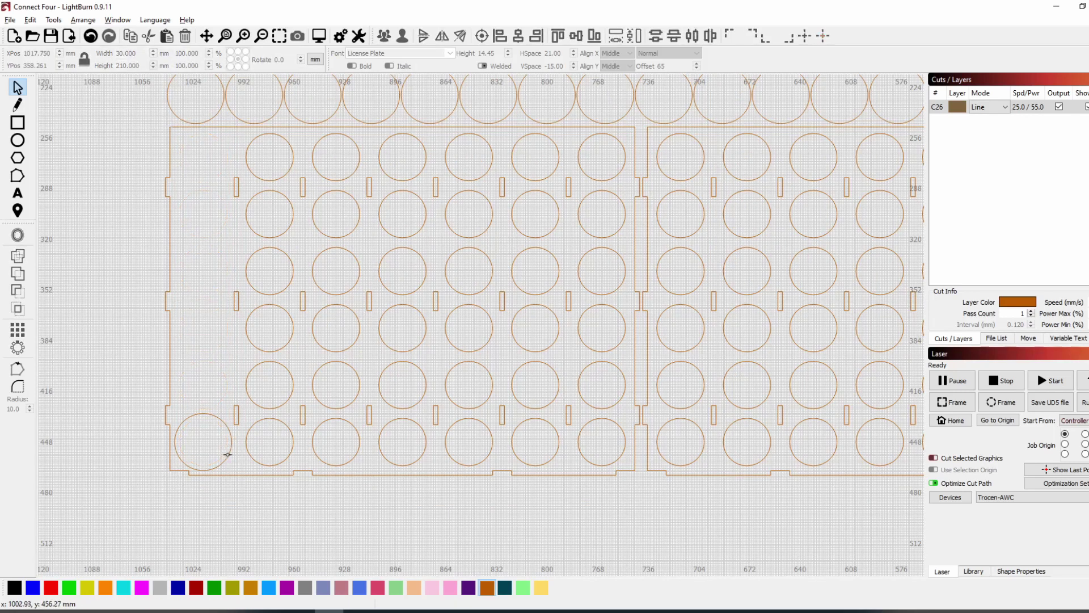
{"action": "left_click", "coordinate": [229, 454]}
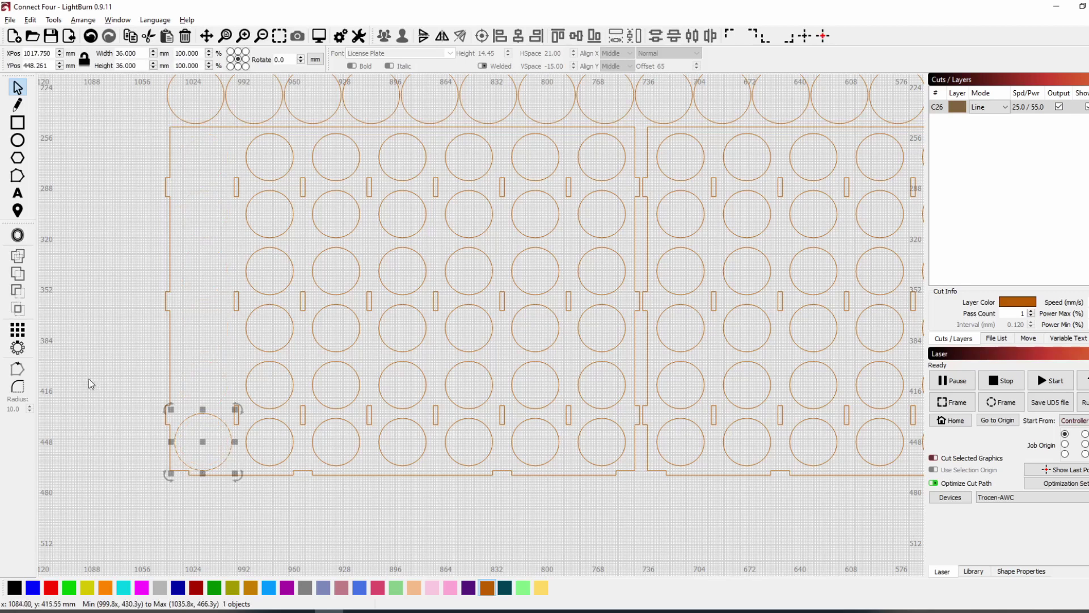
- Grid-array the 36 mm circle into a column of 6 rows up the left edge
{"action": "left_click", "coordinate": [18, 329]}
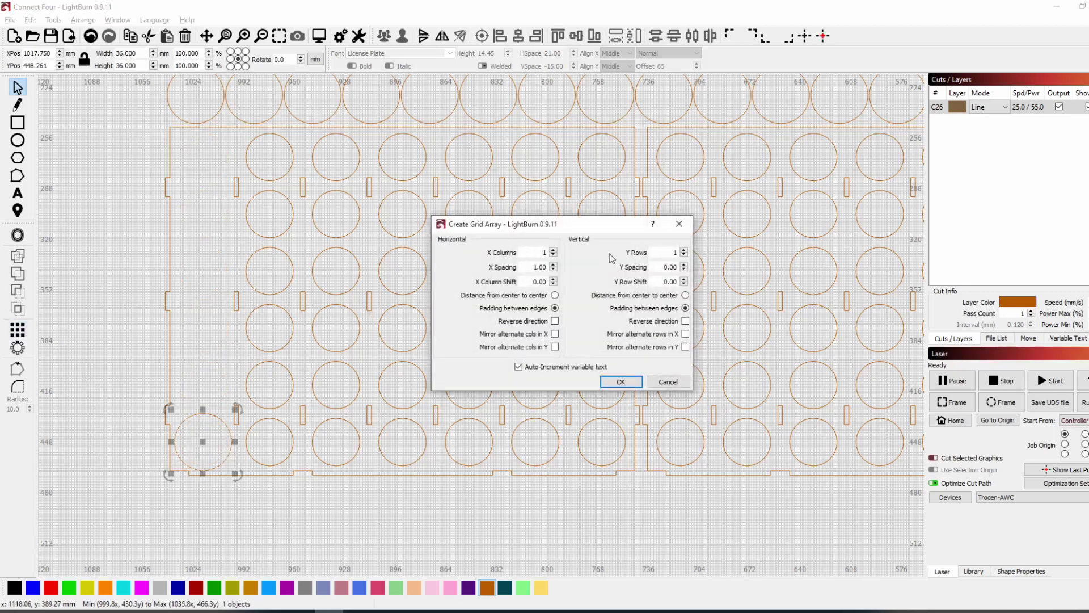
{"action": "left_click", "coordinate": [684, 251]}
{"action": "left_click", "coordinate": [684, 251]}
{"action": "left_click", "coordinate": [684, 252]}
{"action": "left_click", "coordinate": [685, 252]}
{"action": "left_click", "coordinate": [684, 252]}
{"action": "left_click", "coordinate": [684, 252]}
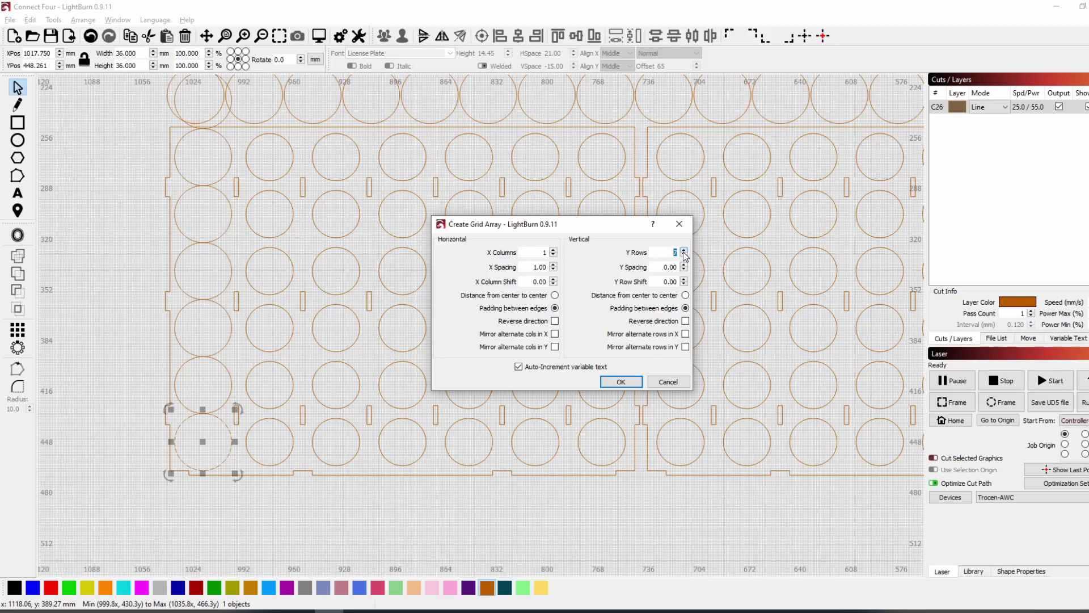
{"action": "left_click", "coordinate": [684, 251]}
{"action": "left_click", "coordinate": [621, 382]}
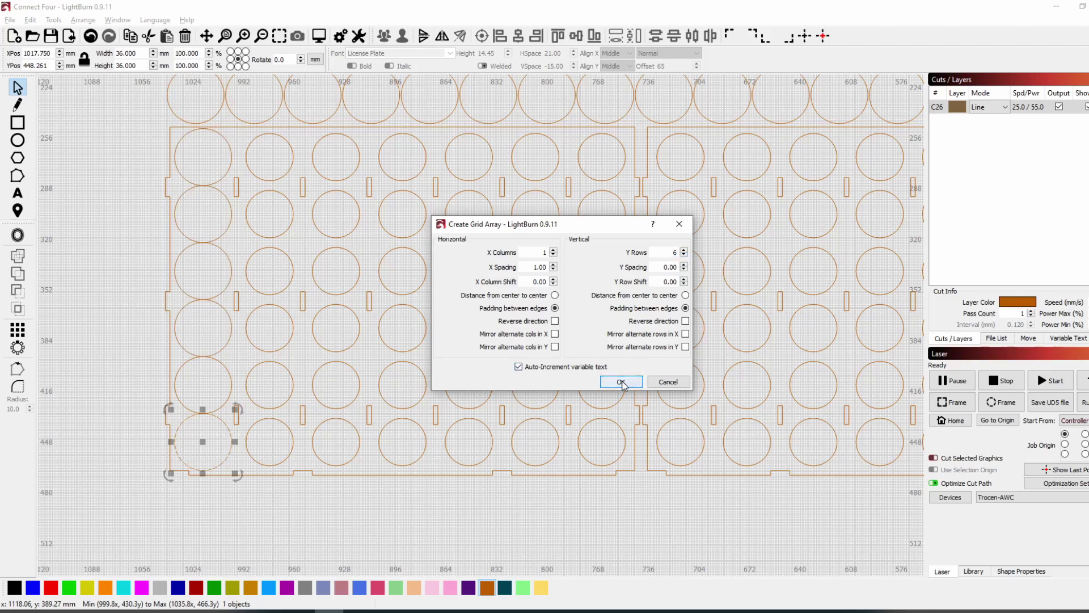
- Offset the new circle column inward by 3 mm to make 30 mm holes
{"action": "left_click", "coordinate": [175, 132]}
{"action": "left_click_drag", "start_coordinate": [162, 123], "coordinate": [236, 482]}
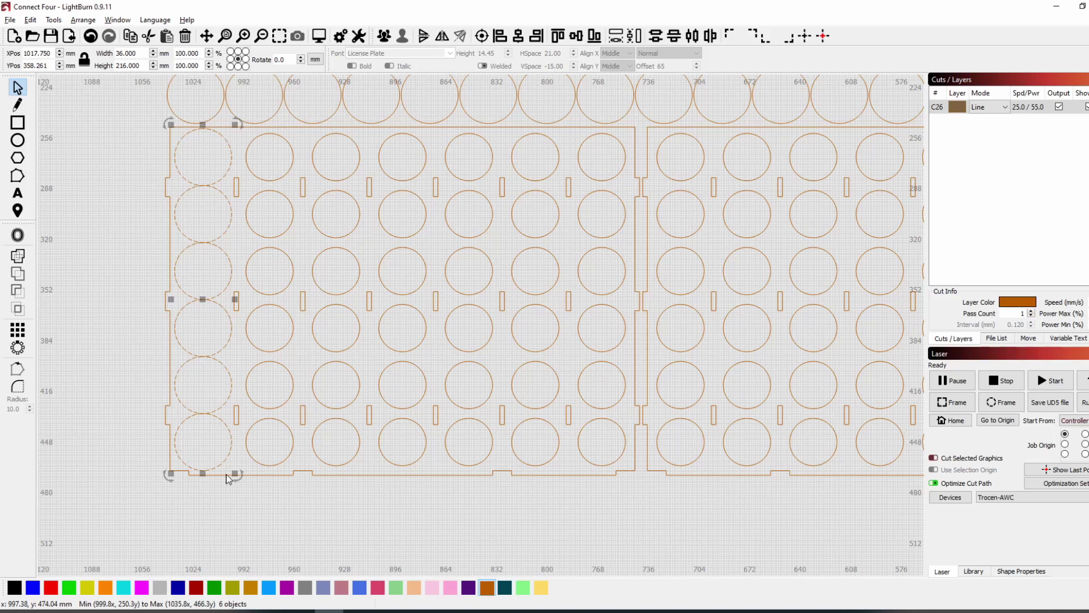
{"action": "left_click", "coordinate": [18, 235]}
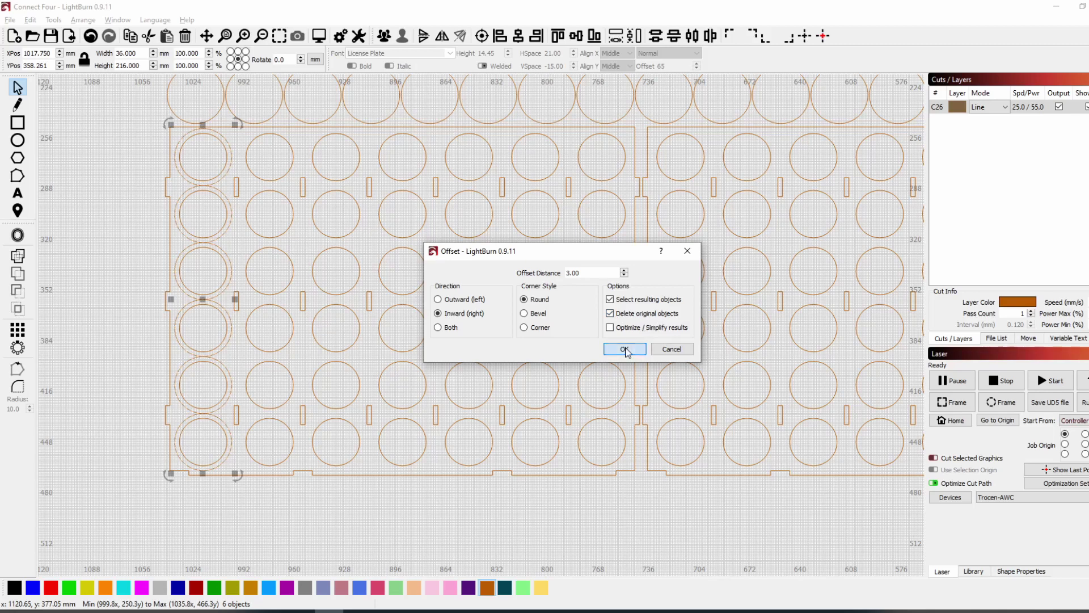
{"action": "left_click", "coordinate": [625, 348]}
{"action": "left_click", "coordinate": [149, 330]}
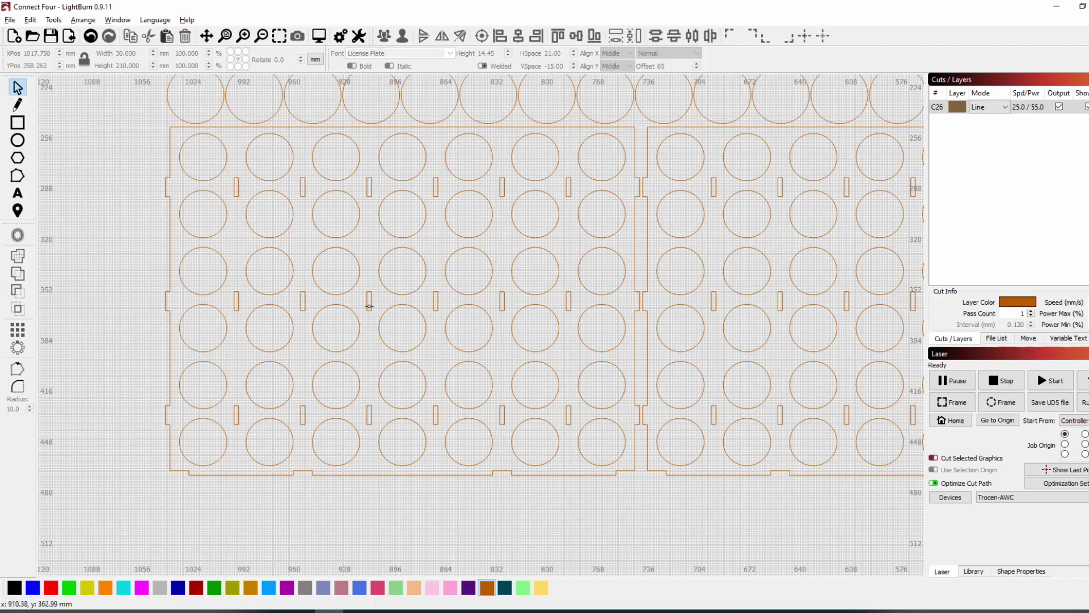
- Group the left board, the right board and the three counter rows as separate sets
{"action": "scroll", "coordinate": [678, 434], "scroll_direction": "down", "scroll_amount": 5}
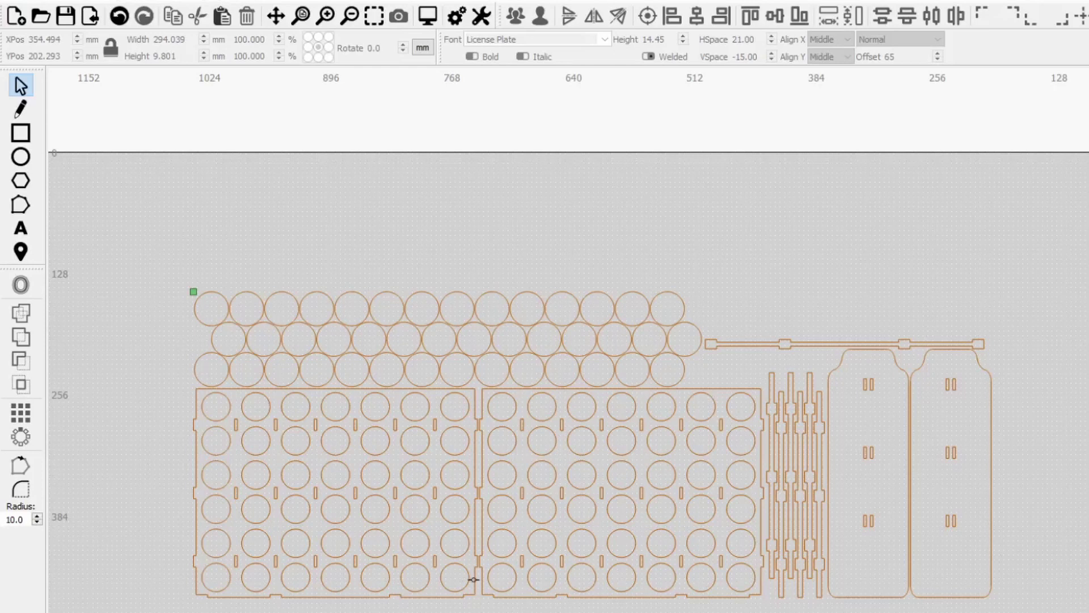
{"action": "left_click_drag", "start_coordinate": [179, 611], "coordinate": [478, 384]}
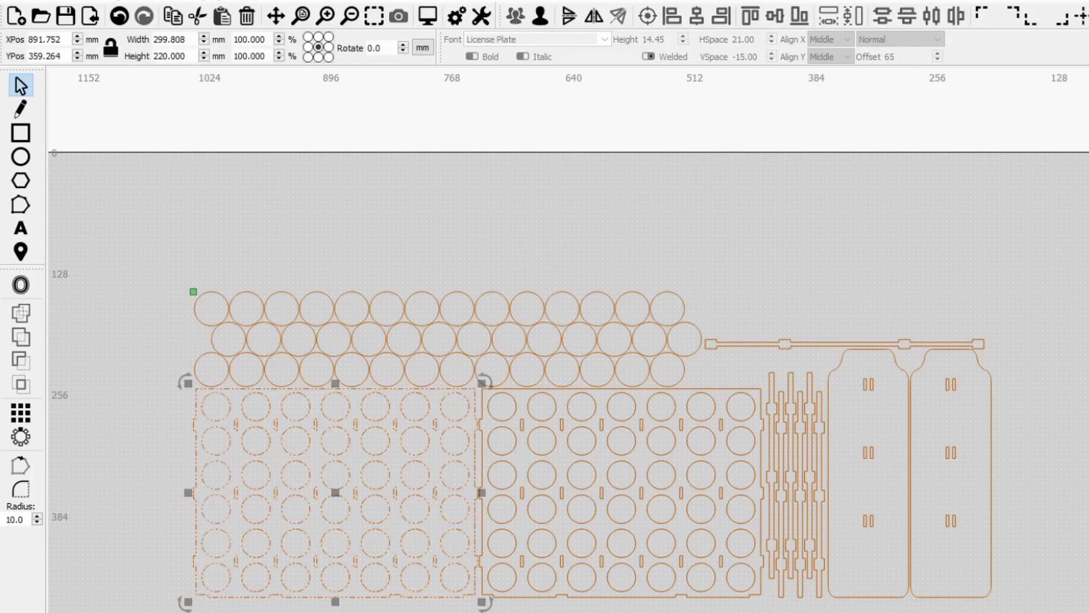
{"action": "key", "text": "Escape"}
{"action": "left_click_drag", "start_coordinate": [482, 486], "coordinate": [768, 381]}
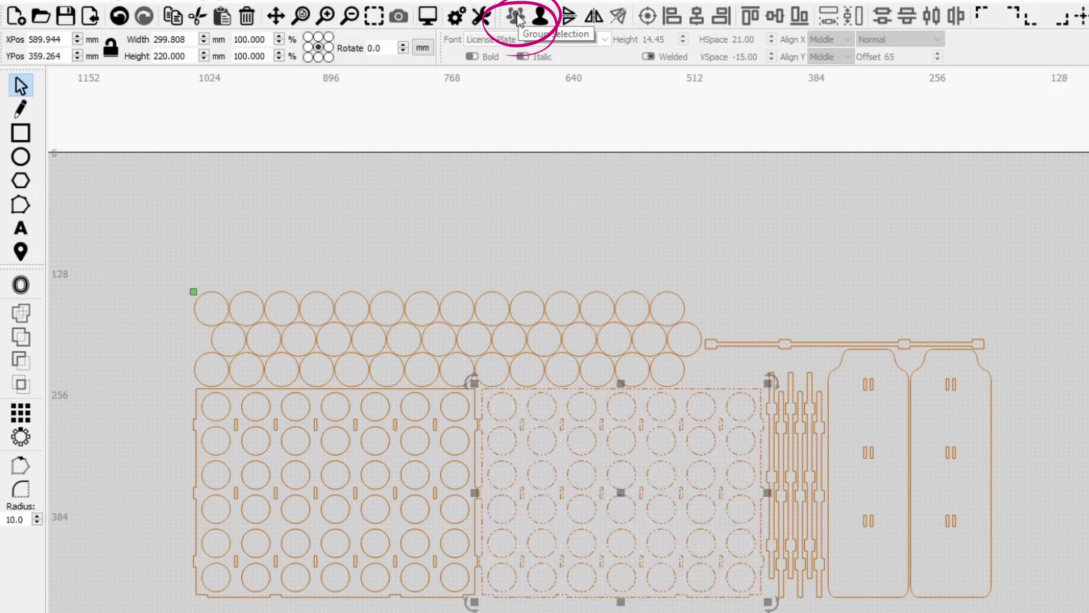
{"action": "left_click_drag", "start_coordinate": [176, 265], "coordinate": [709, 392]}
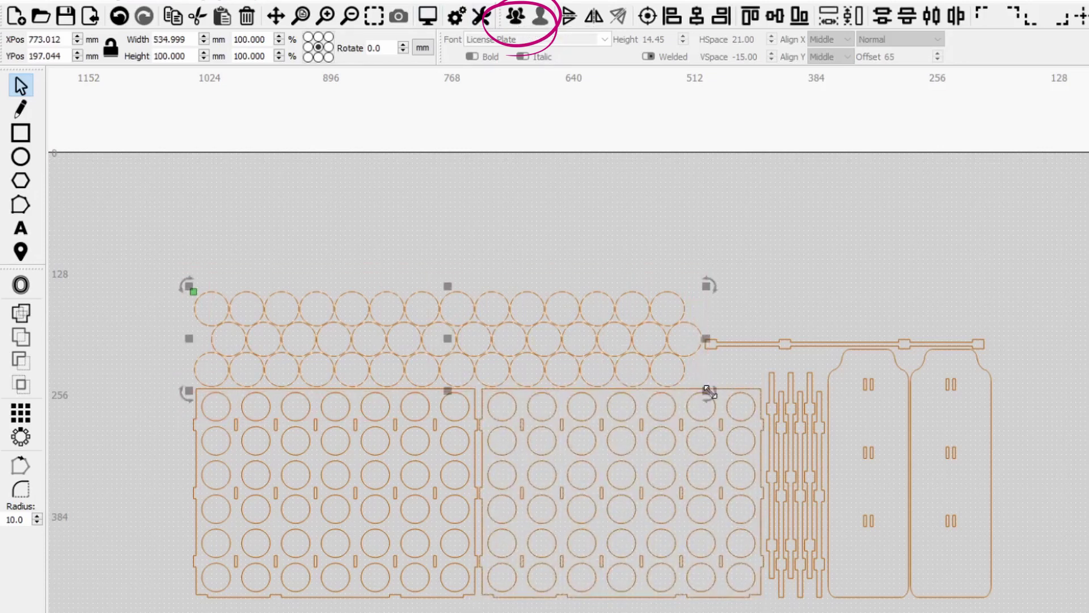
{"action": "left_click", "coordinate": [517, 19]}
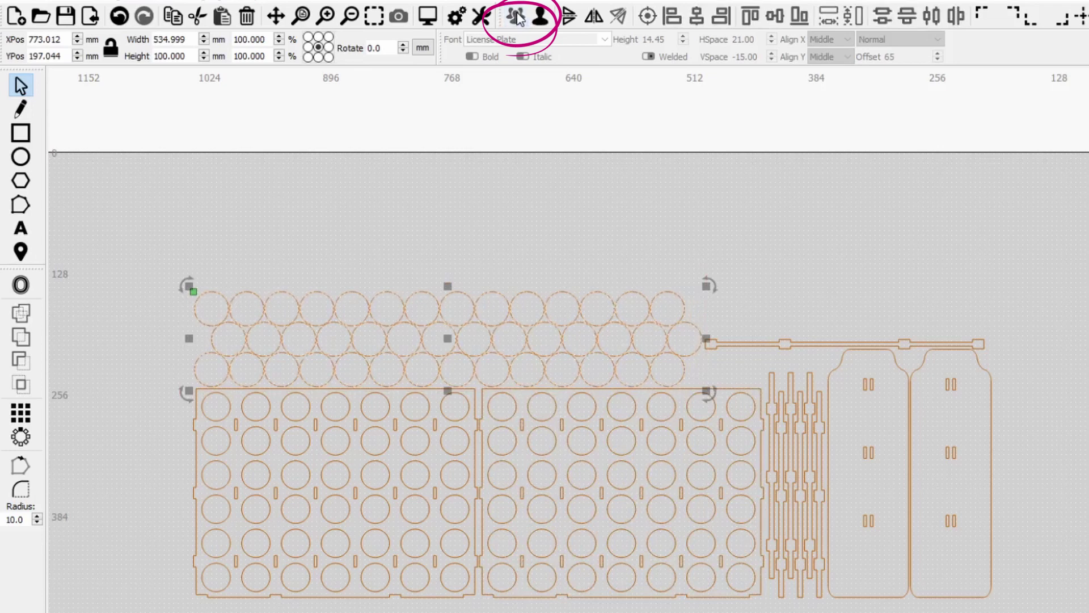
{"action": "left_click", "coordinate": [784, 394]}
- Group the spacer strips, then group the two tall side pieces, excluding the long bar
{"action": "left_click_drag", "start_coordinate": [762, 361], "coordinate": [827, 612]}
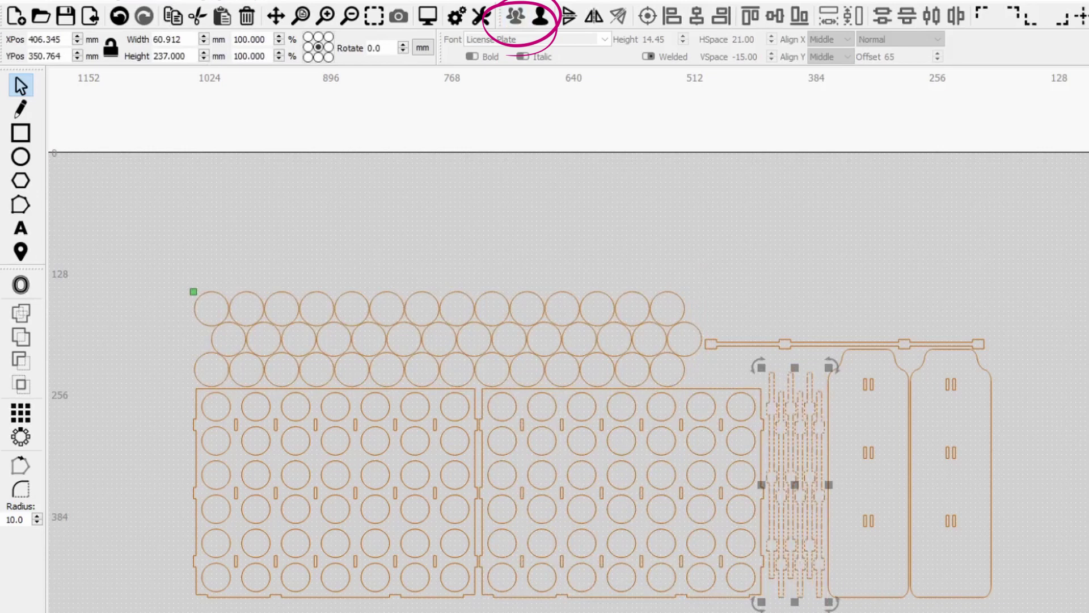
{"action": "key", "text": "Escape"}
{"action": "left_click_drag", "start_coordinate": [818, 403], "coordinate": [820, 346]}
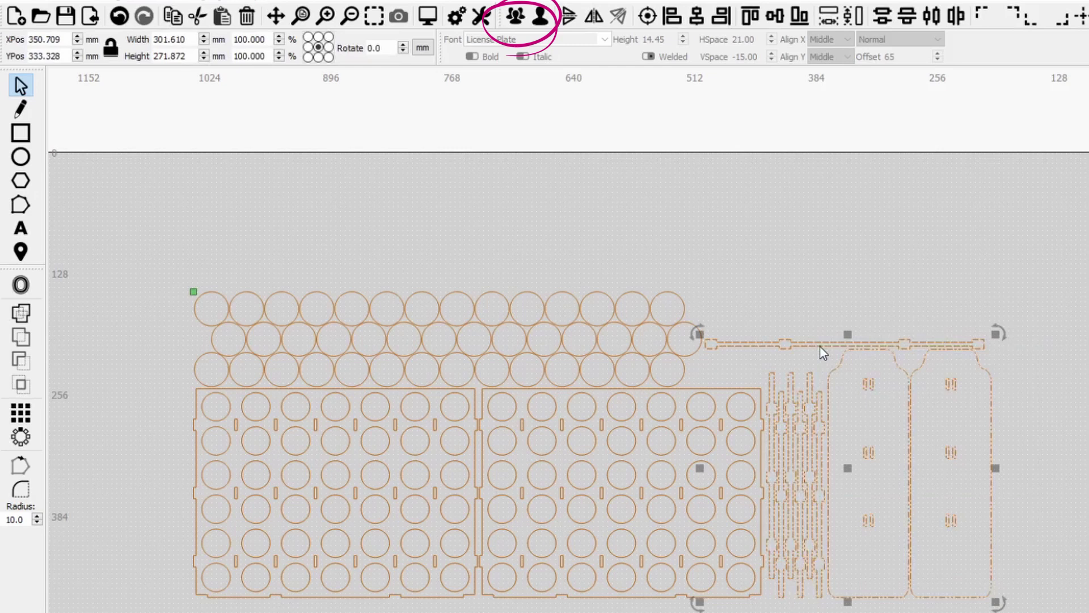
{"action": "left_click", "coordinate": [829, 347], "text": "ctrl"}
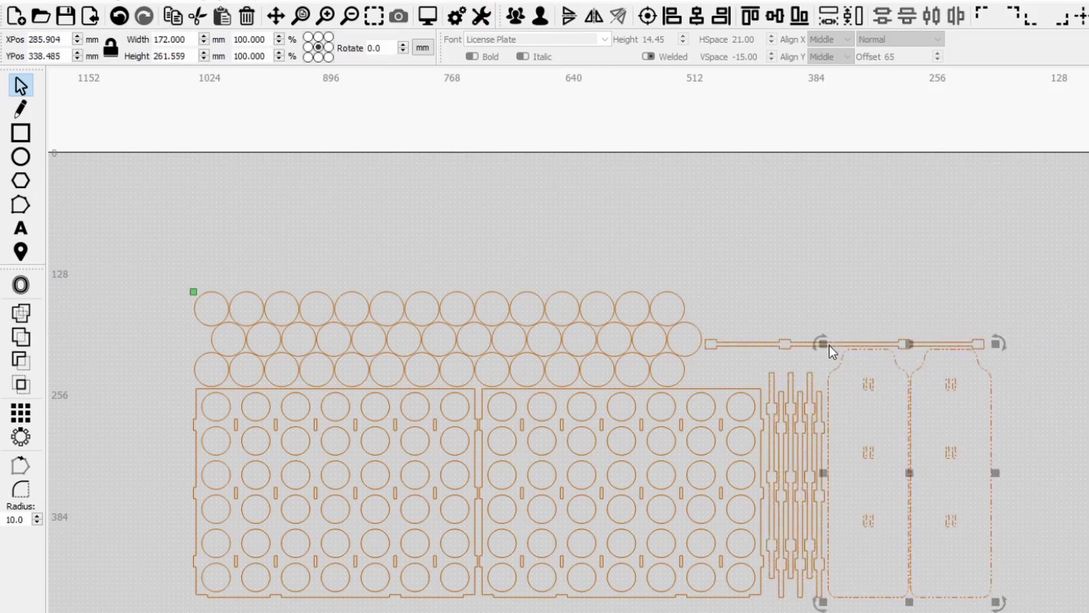
{"action": "key", "text": "Escape"}
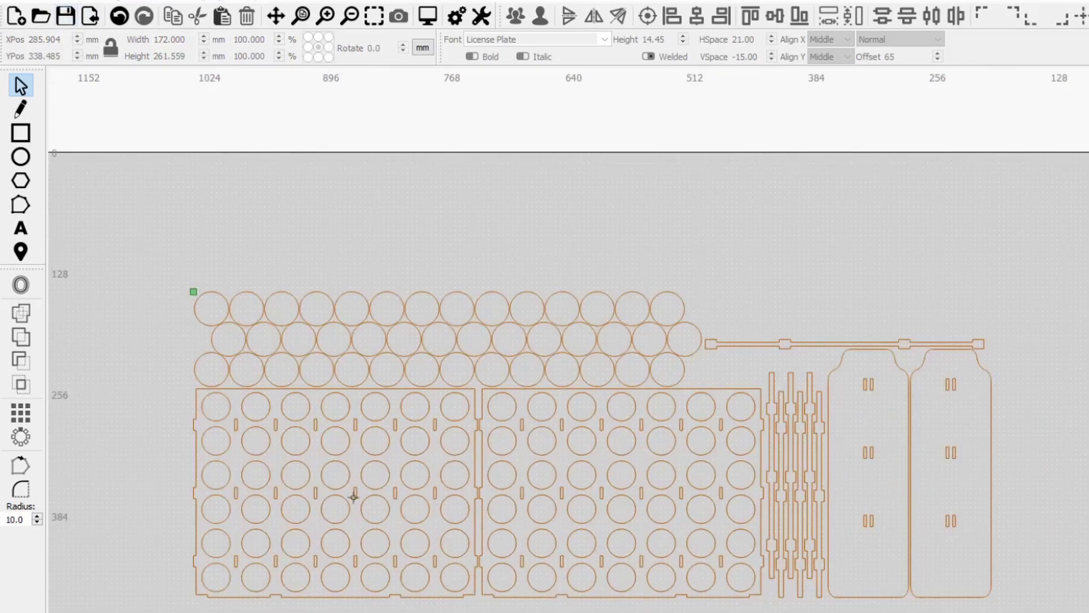
{"action": "left_click", "coordinate": [342, 485]}
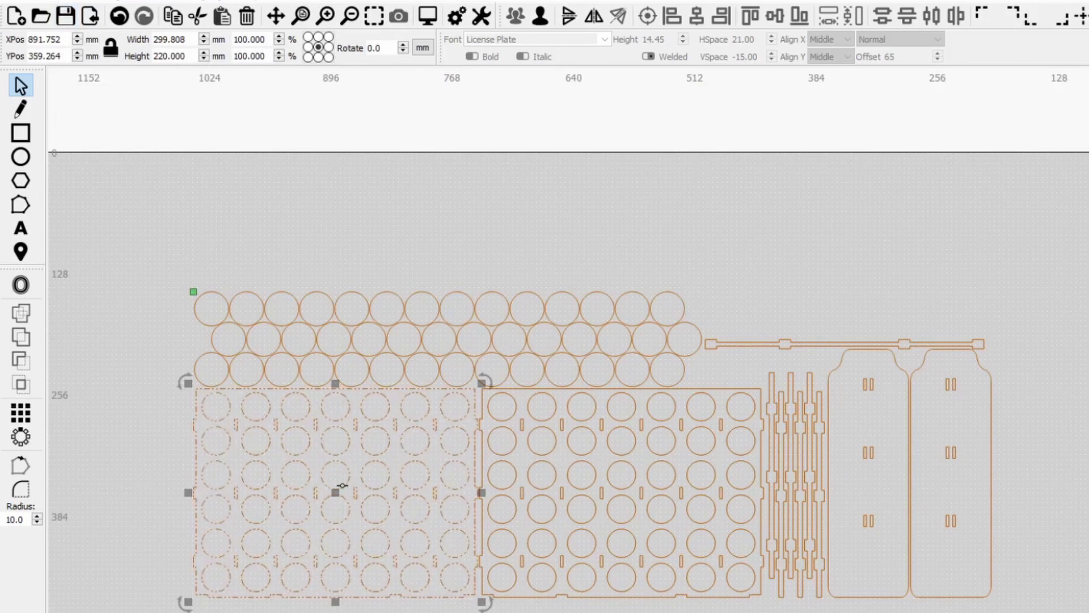
{"action": "key", "text": "ctrl+a"}
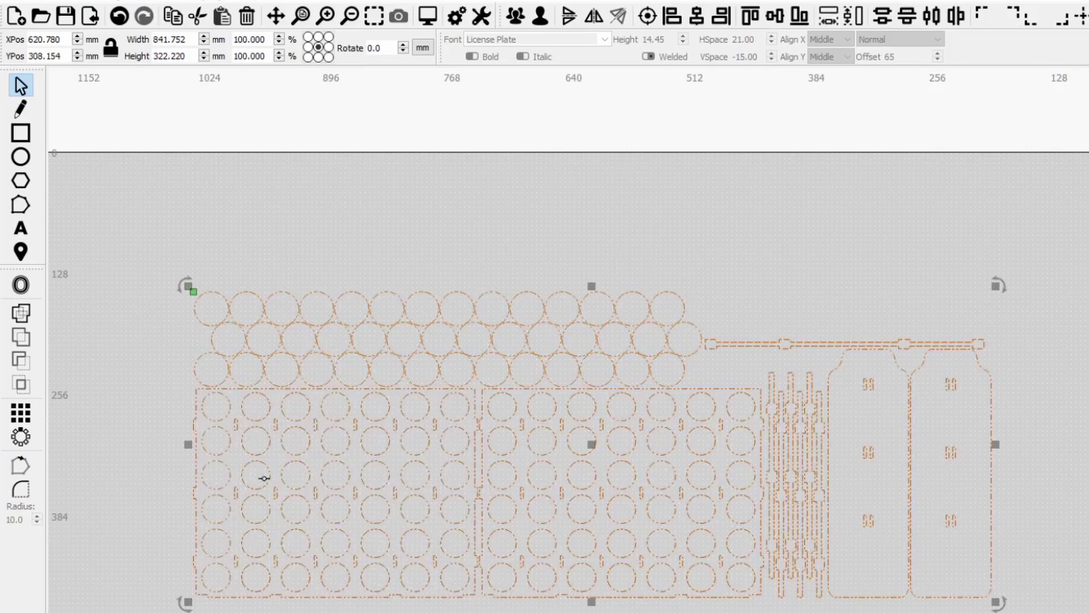
{"action": "left_click", "coordinate": [265, 483], "text": "shift"}
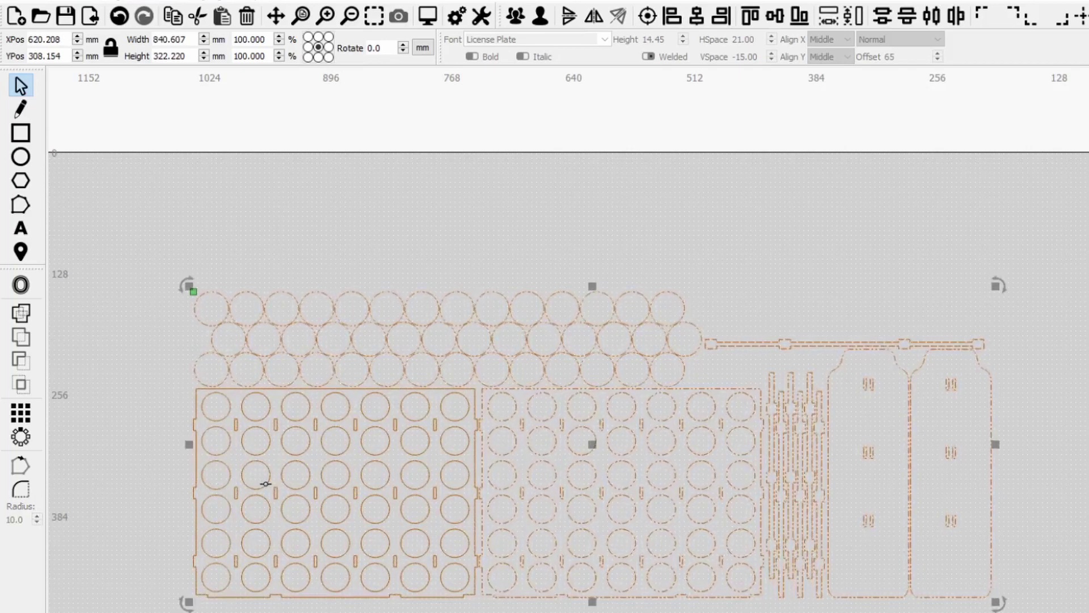
{"action": "key", "text": "Delete"}
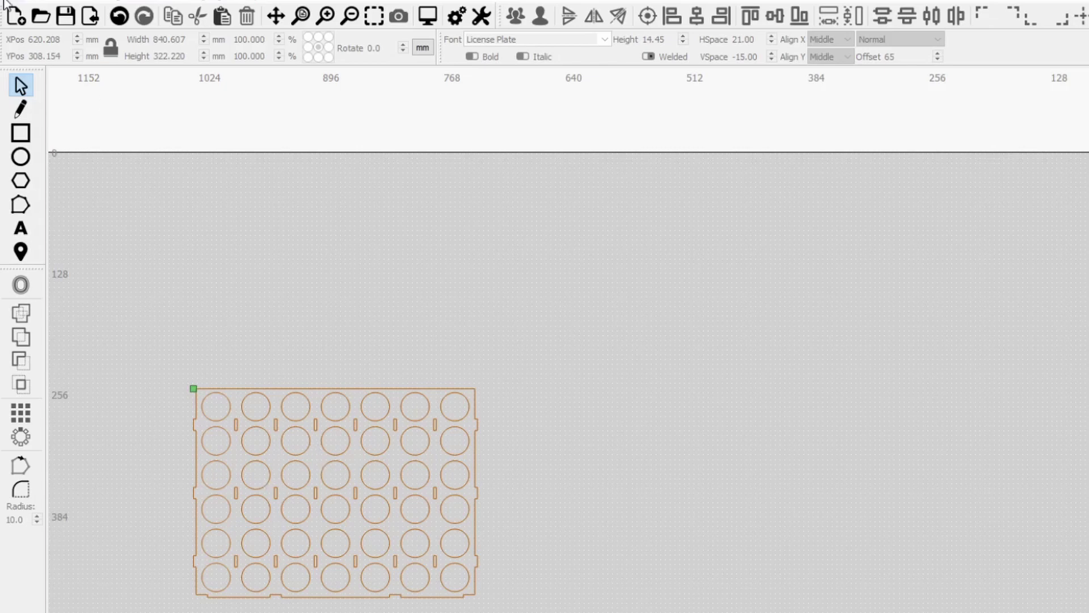
{"action": "key", "text": "ctrl+z"}
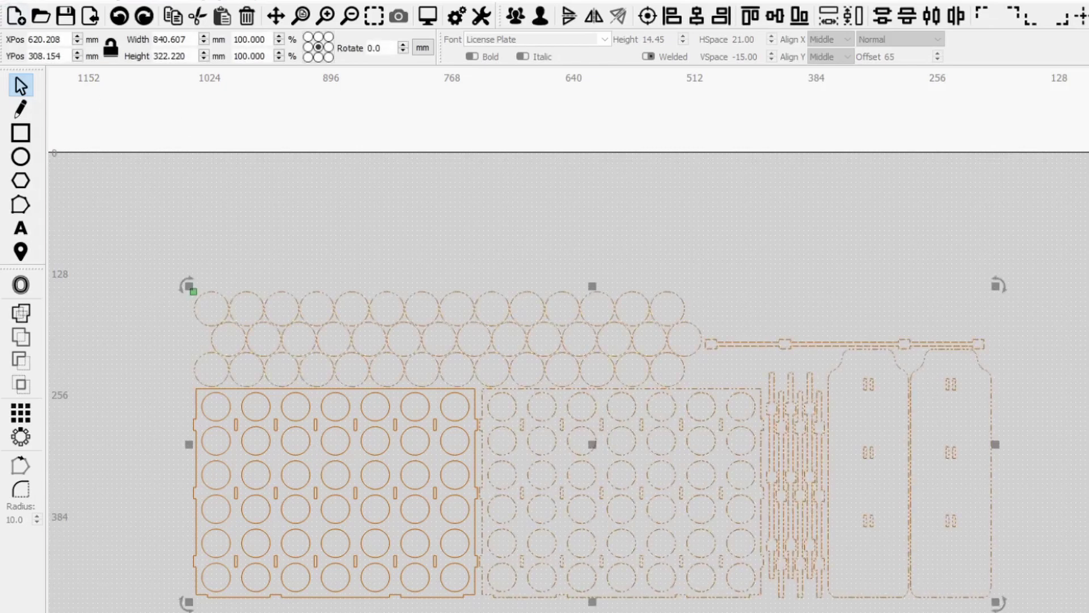
{"action": "key", "text": "Escape"}
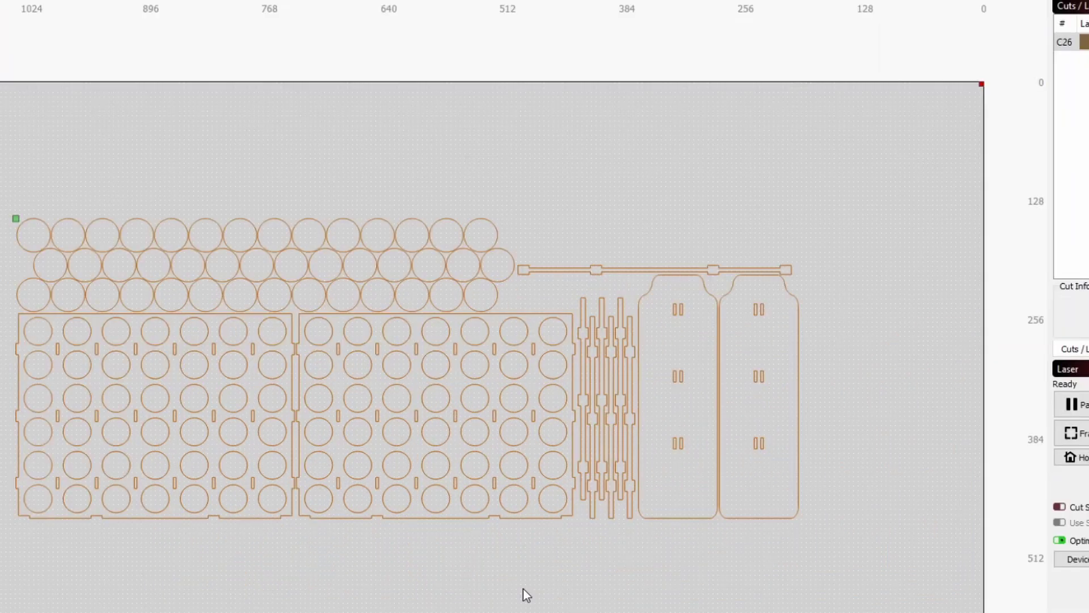